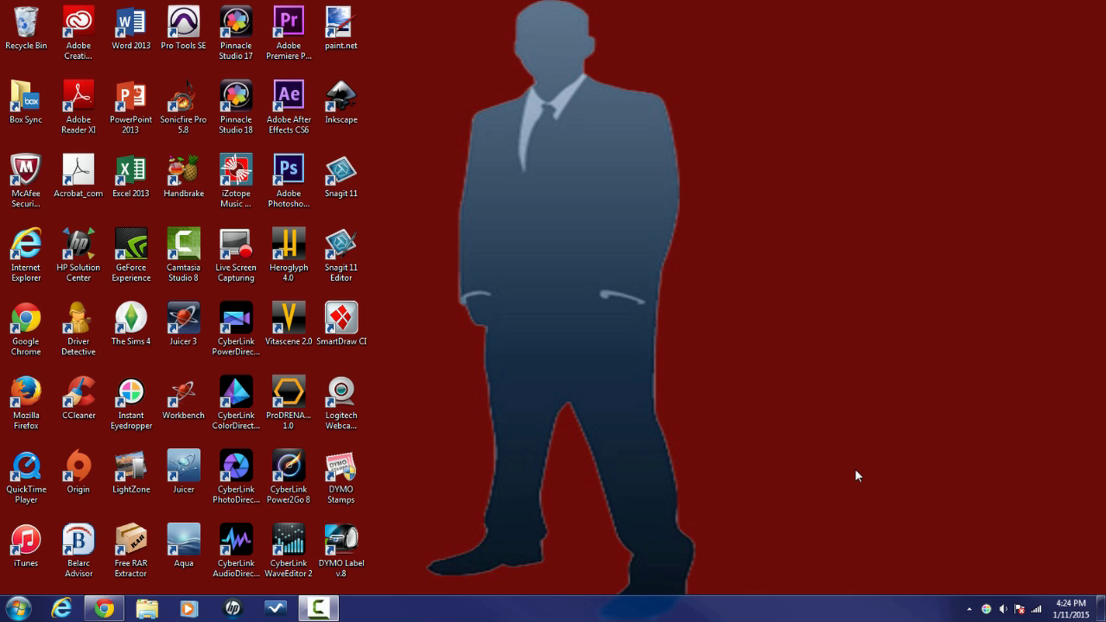
- Restore the Chrome window showing dafont.com from the taskbar
left_click(106, 609)
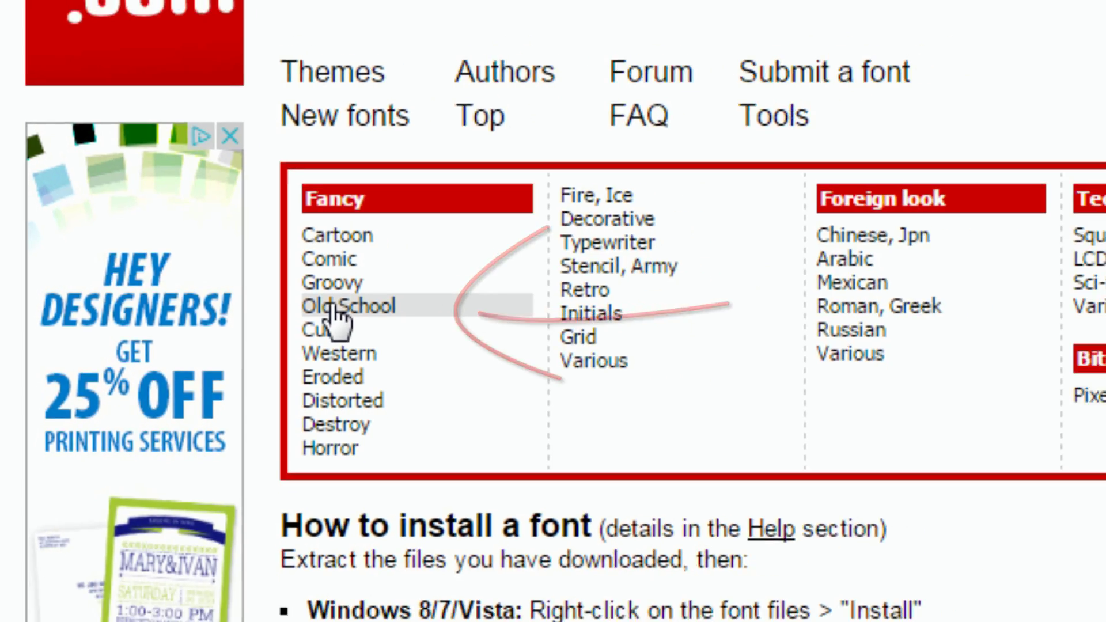
- Browse dafont's Fancy > Old School fonts down to Friday Night Lights by KC Fonts
left_click(374, 316)
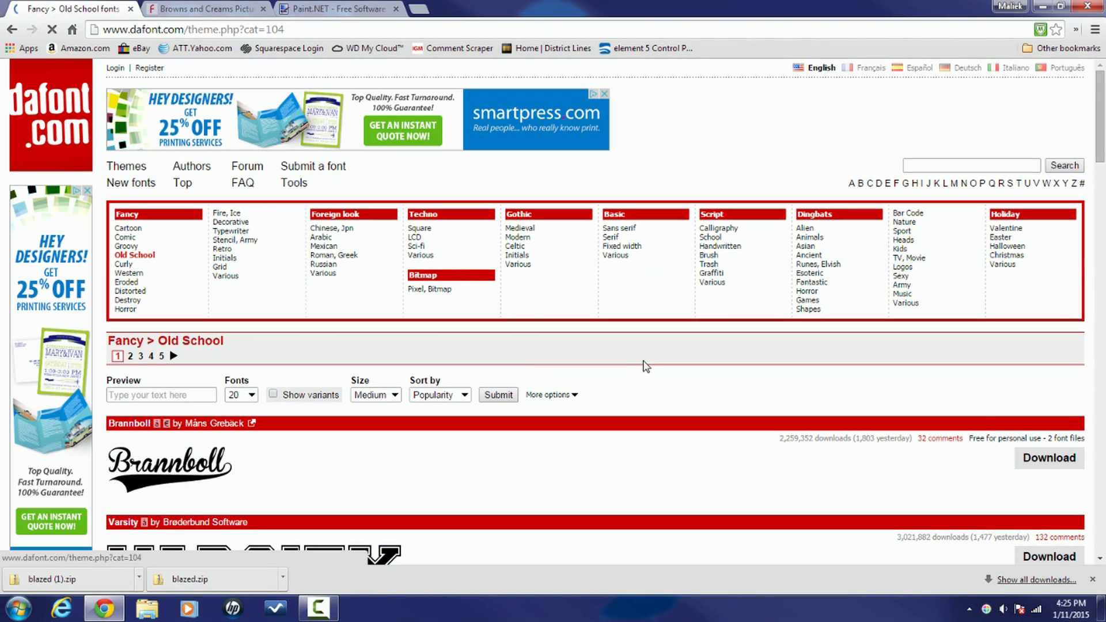
scroll(664, 388, "down", 1)
scroll(664, 389, "down", 2)
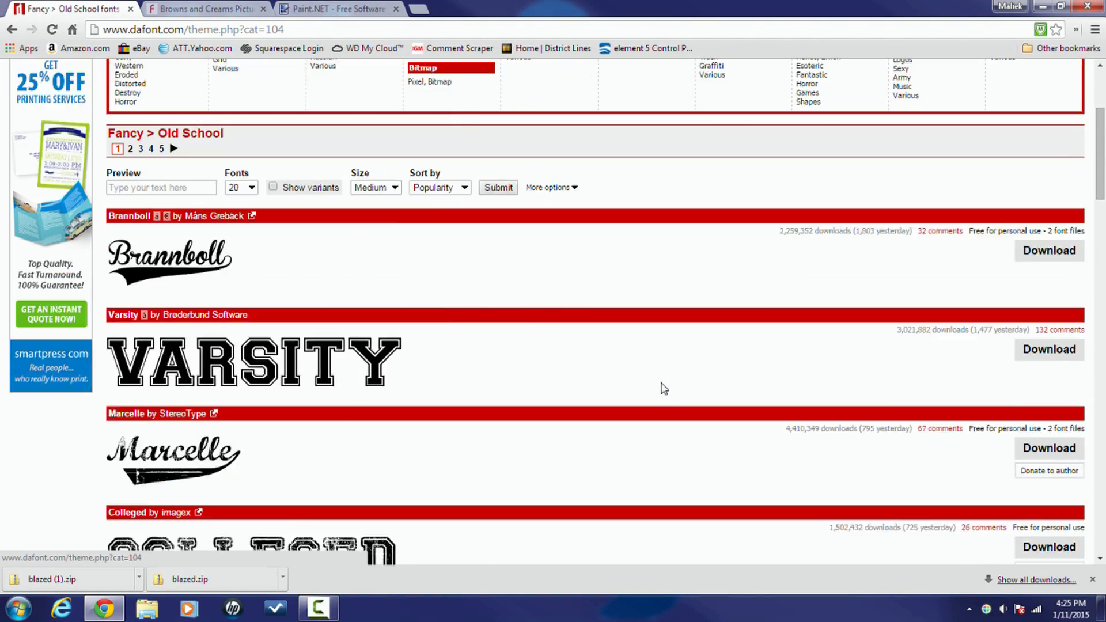
scroll(663, 389, "down", 1)
scroll(664, 389, "down", 2)
scroll(663, 389, "down", 2)
scroll(664, 389, "down", 1)
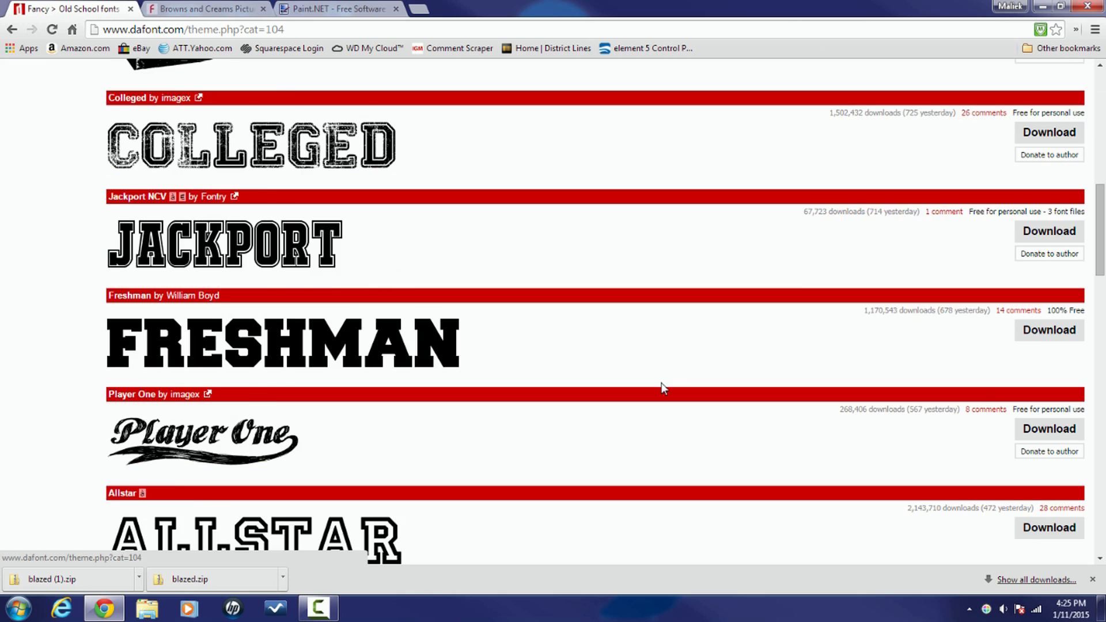
scroll(664, 389, "down", 1)
scroll(663, 390, "down", 2)
scroll(664, 390, "down", 1)
scroll(664, 390, "down", 2)
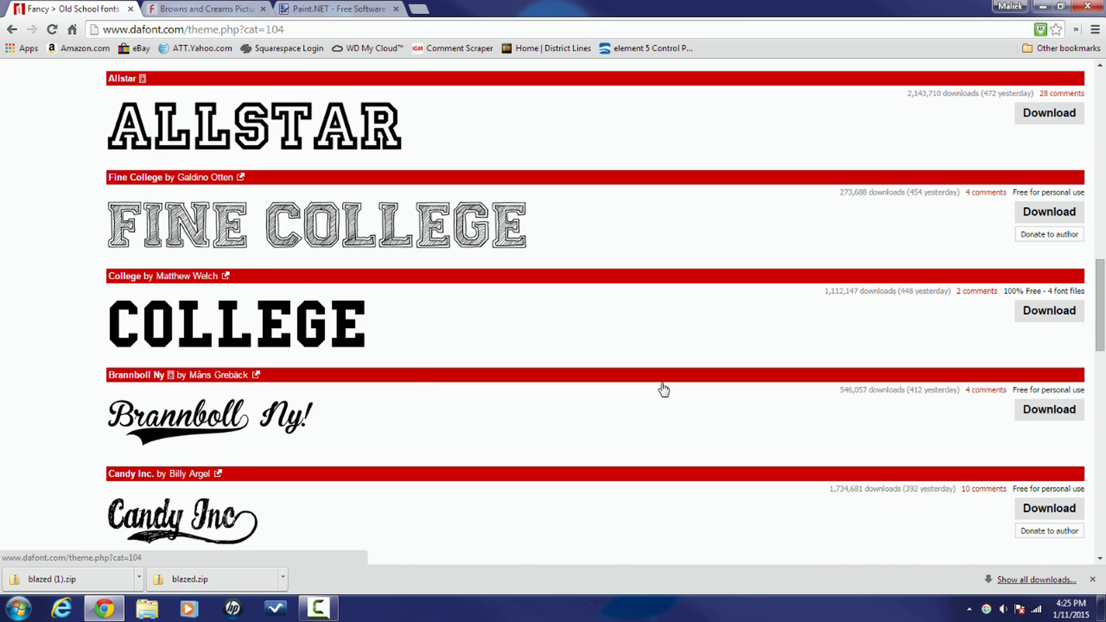
scroll(663, 390, "down", 2)
scroll(663, 390, "down", 3)
scroll(664, 390, "down", 2)
scroll(663, 390, "down", 1)
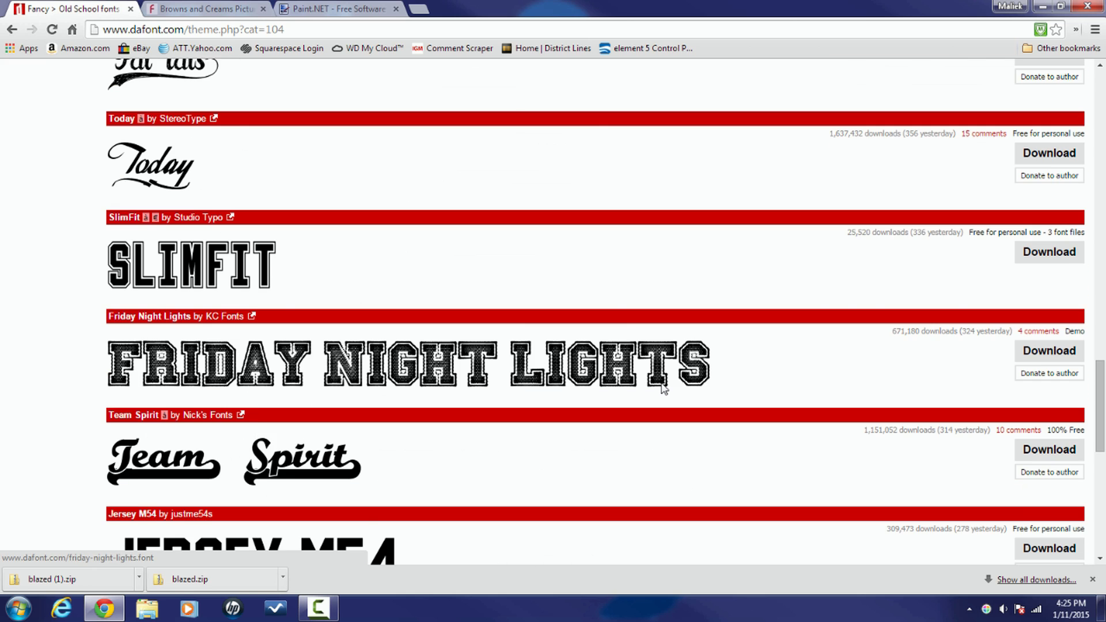
scroll(663, 390, "down", 1)
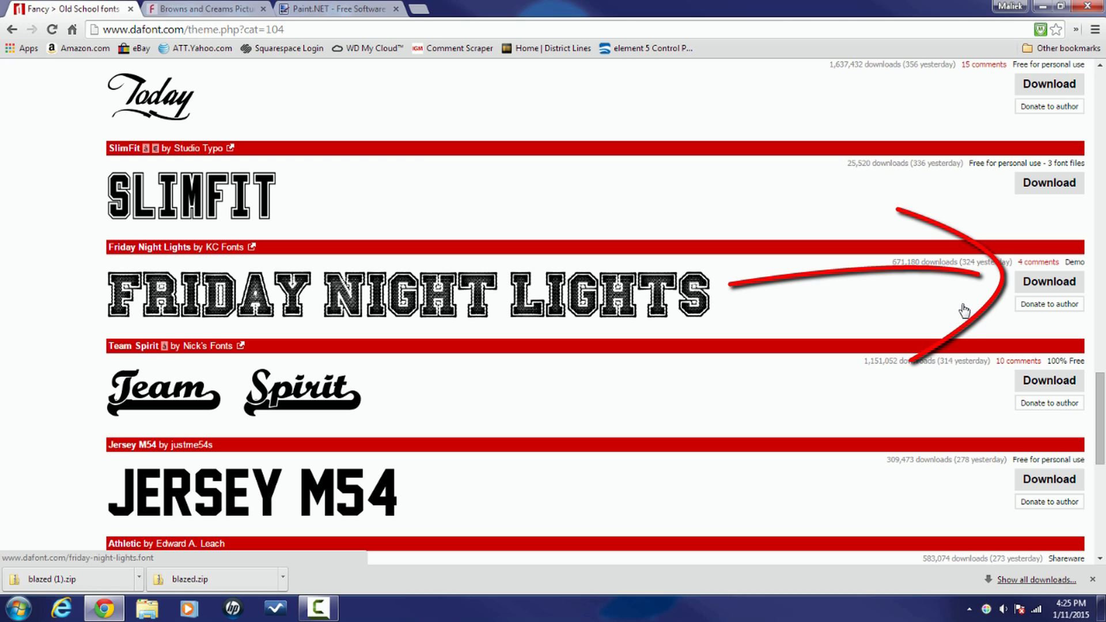
- Download friday_night_lights.zip and show it in the Downloads folder
left_click(1034, 282)
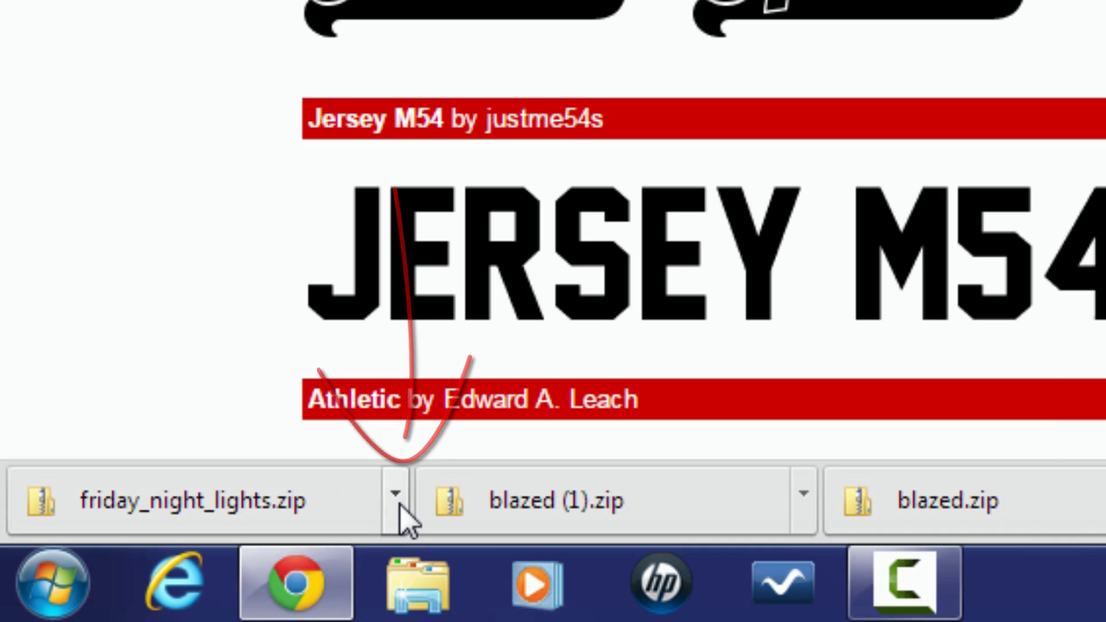
left_click(399, 502)
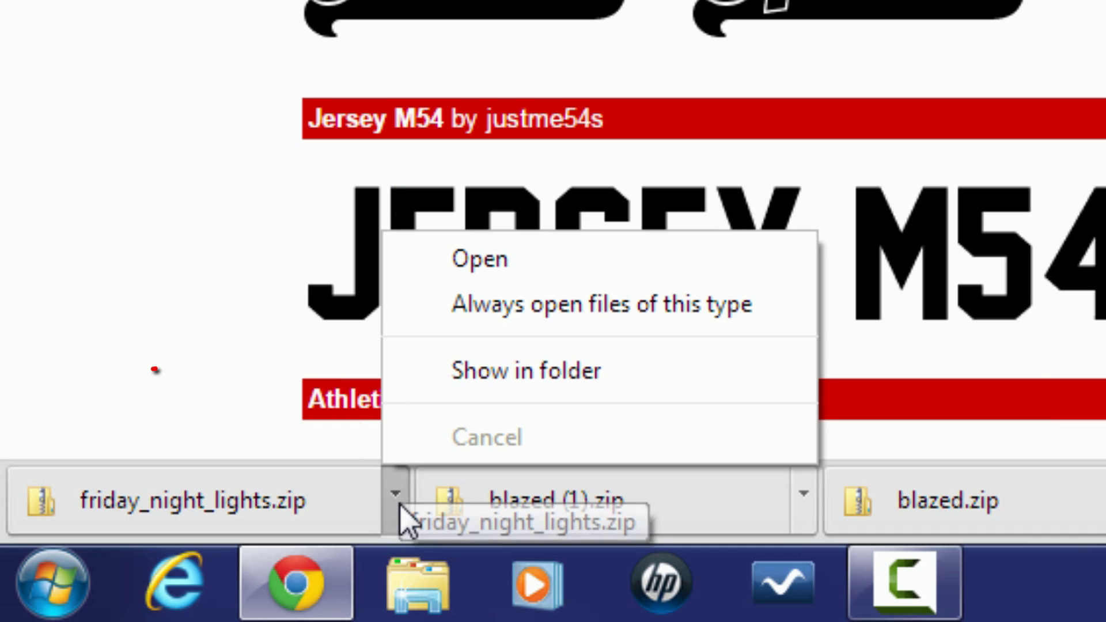
left_click(499, 358)
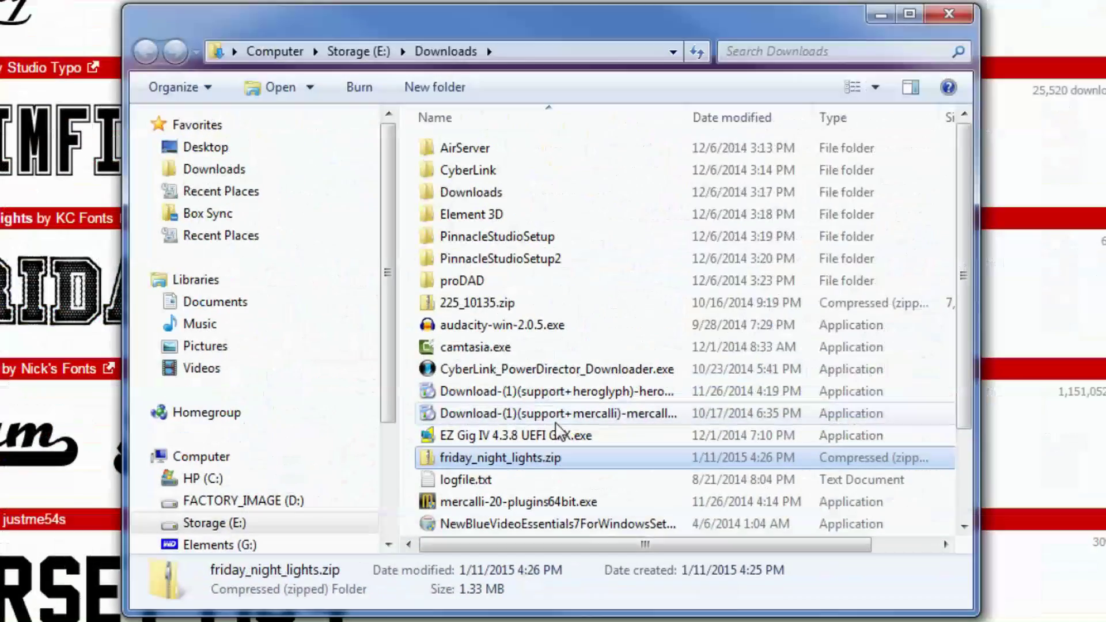
- Install FNL_DEMO-KCFonts.ttf from the zip, then close the font viewer and Explorer window
double_click(527, 461)
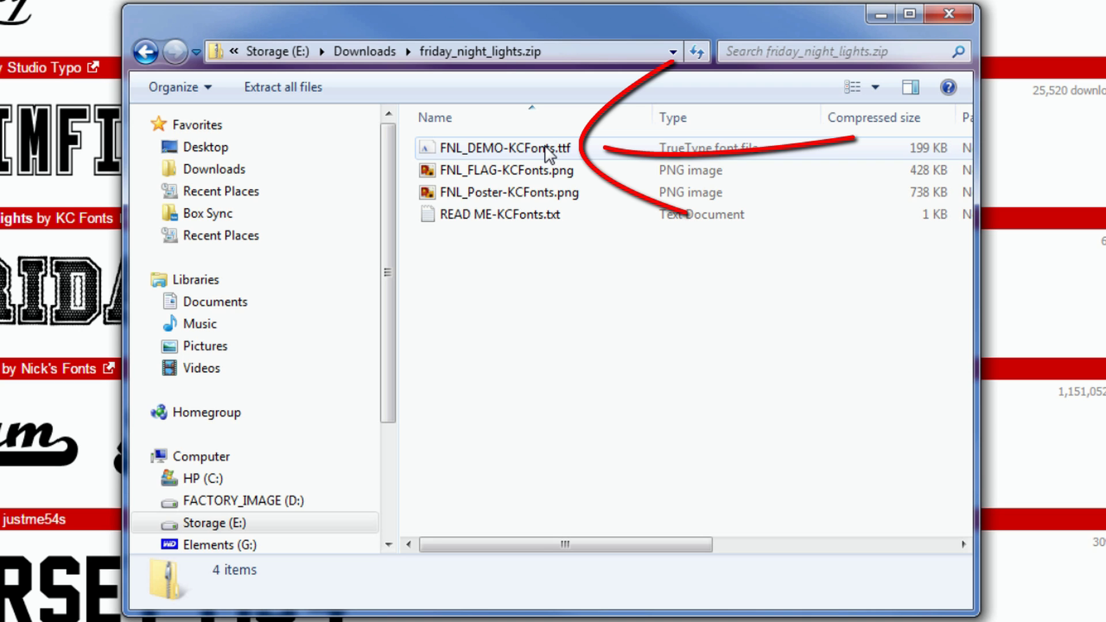
double_click(546, 151)
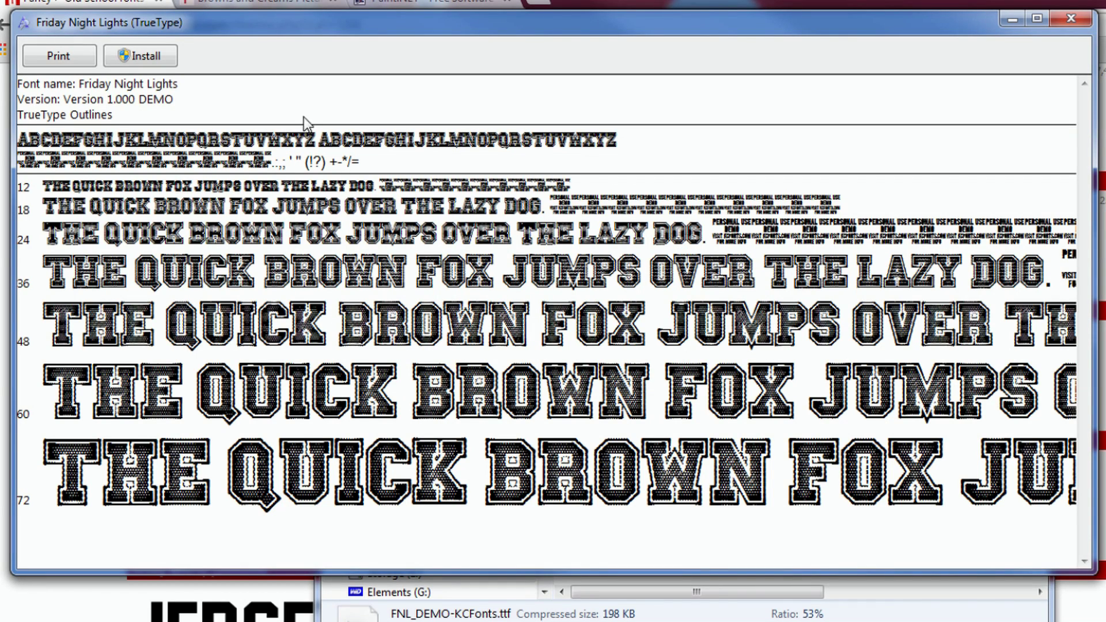
left_click(155, 56)
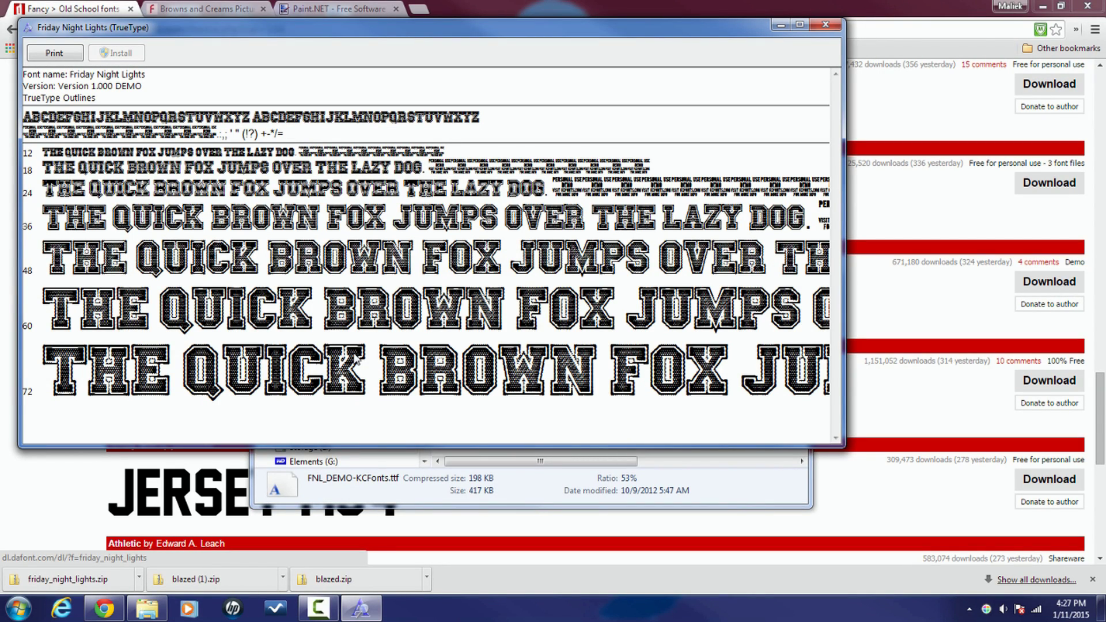
left_click(827, 25)
left_click(792, 115)
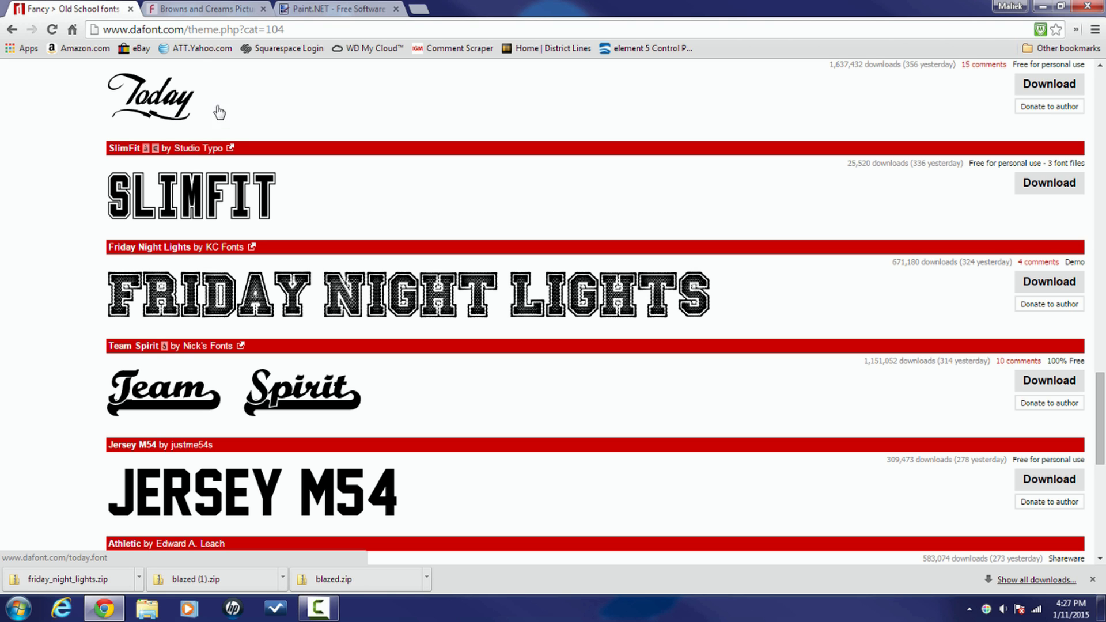
- Open the Wood Background photo from the Browns and Creams gallery and dismiss the terms popup
left_click(202, 9)
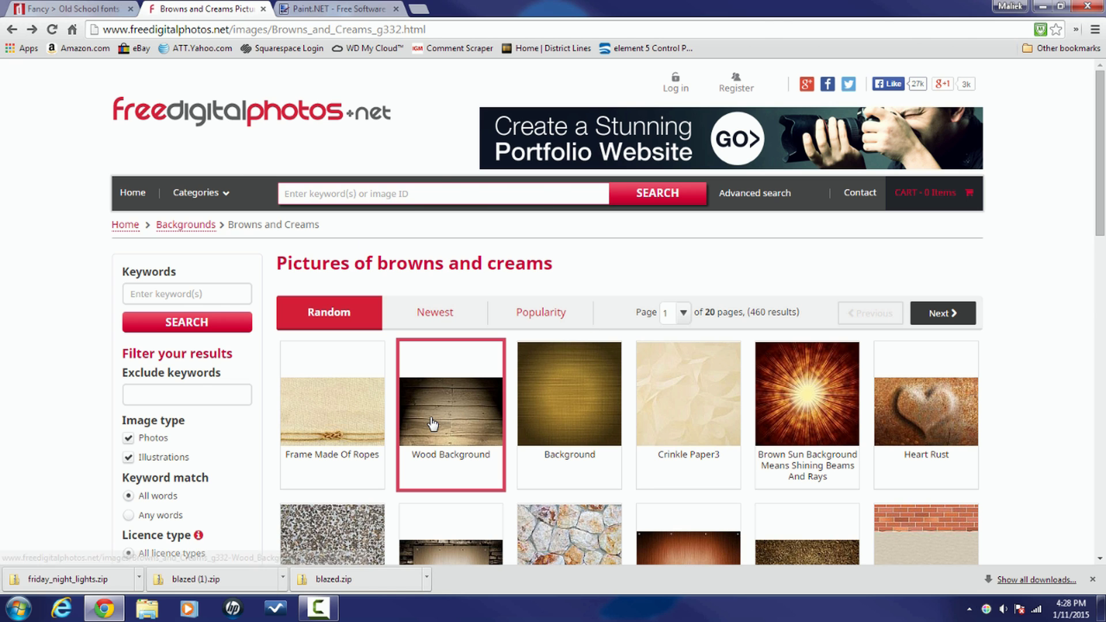
left_click(433, 423)
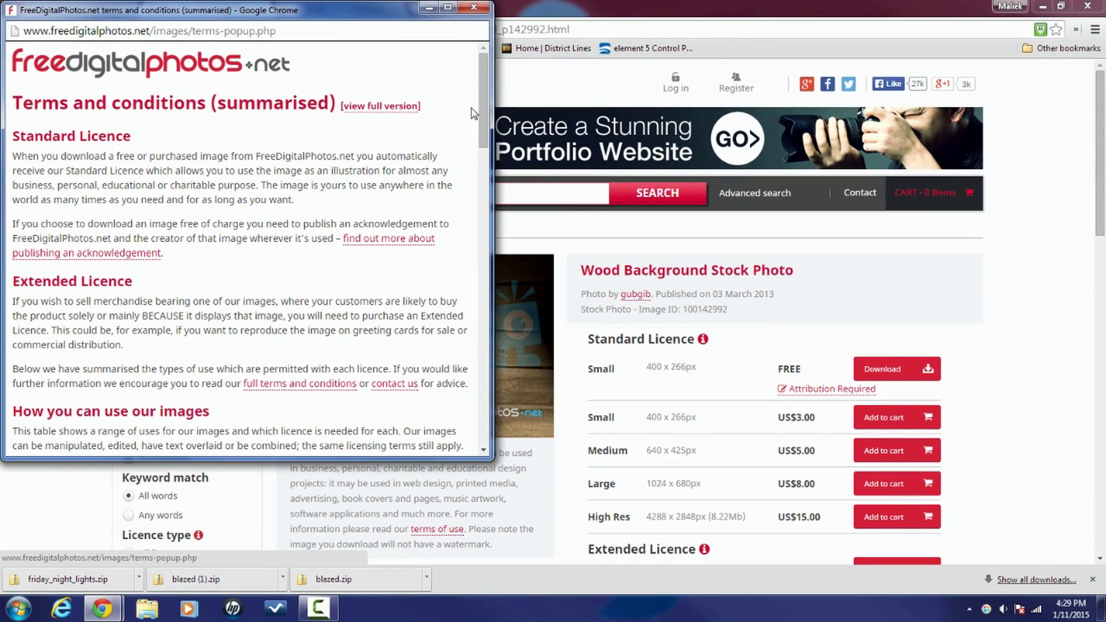
left_click(471, 9)
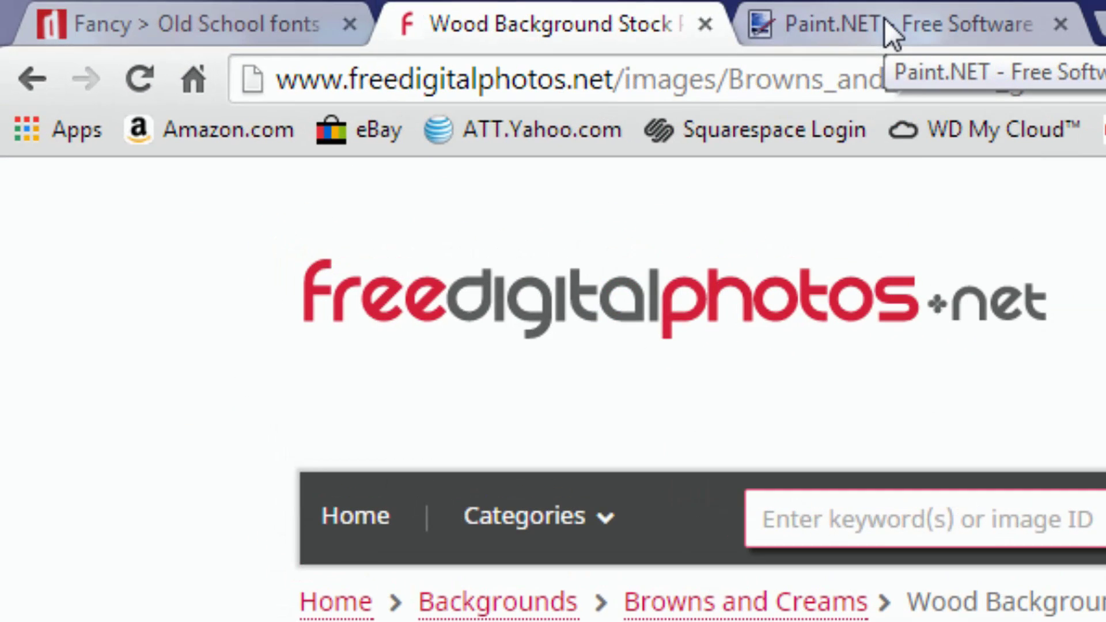
- Search for 'paint.net plugins' from the address bar of the getpaint.net tab
left_click(886, 24)
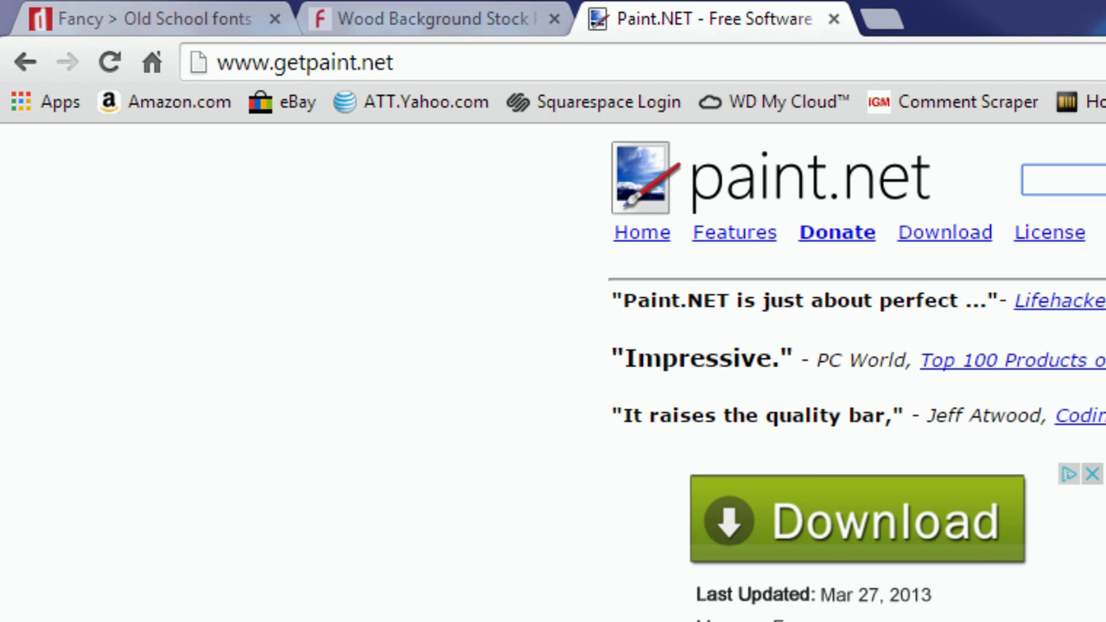
left_click(409, 54)
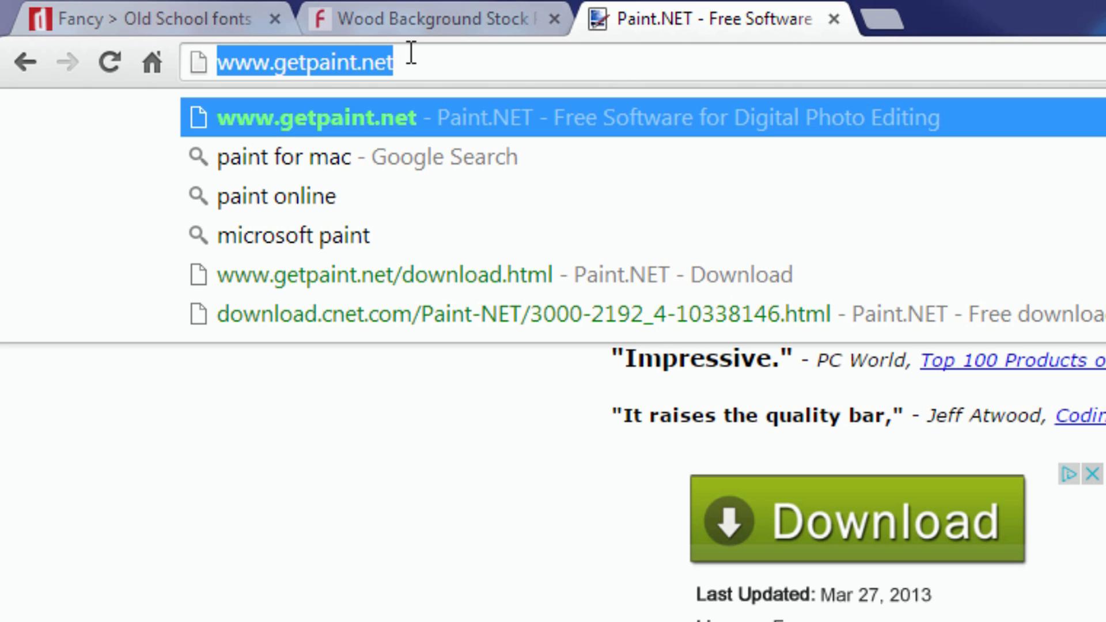
type("paint.net pl")
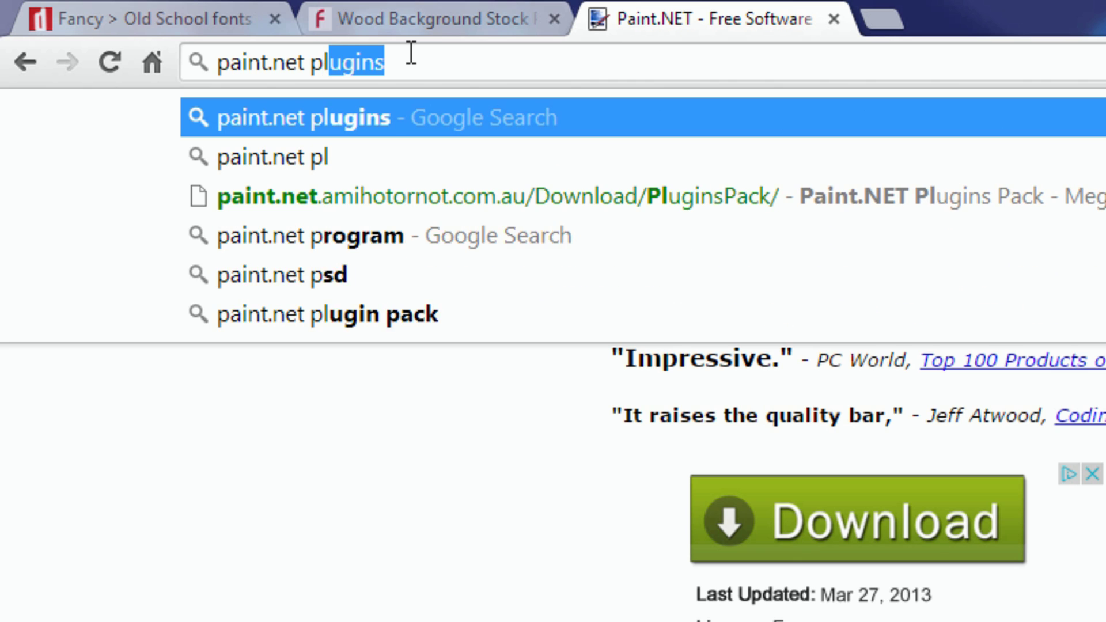
type("ugins")
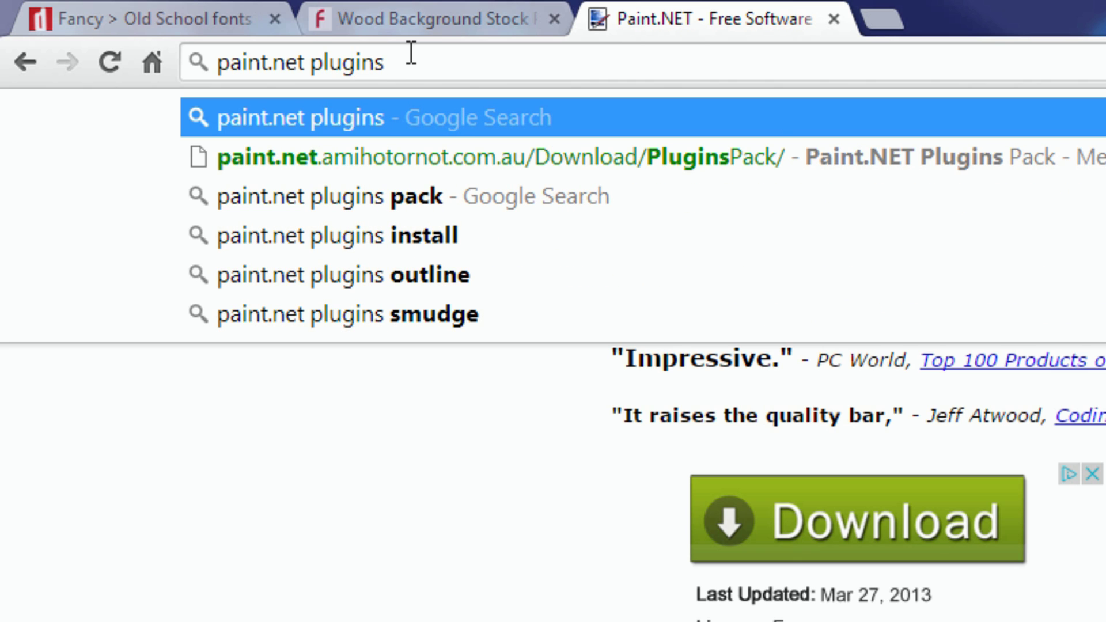
key("Return")
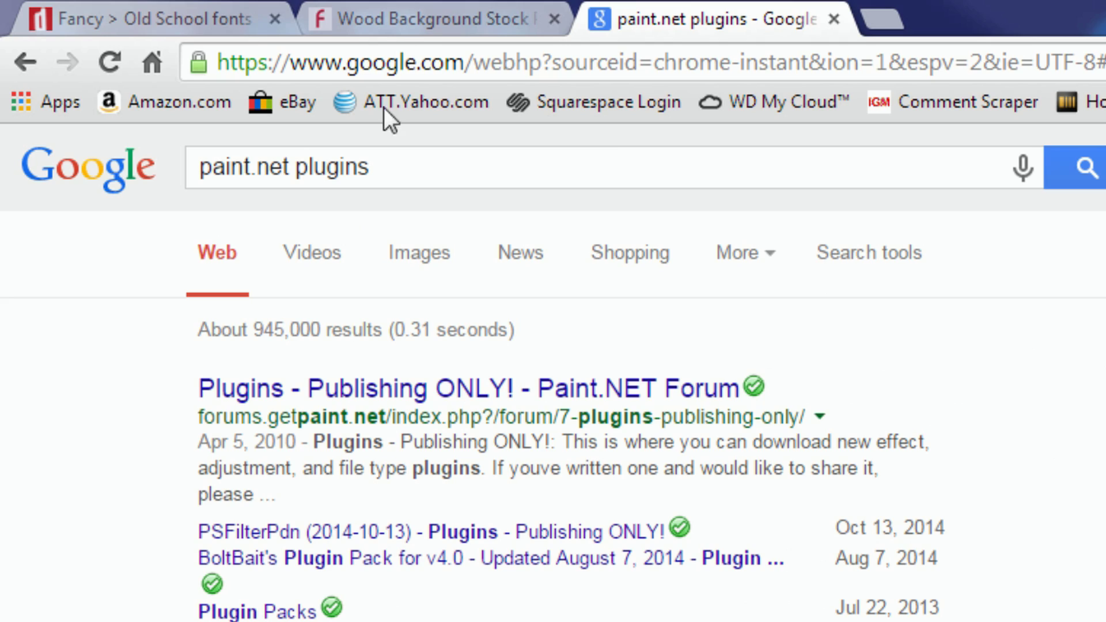
- Visit the Paint.NET Plugins Pack site from the results, then close the browser
scroll(78, 531, "down", 8)
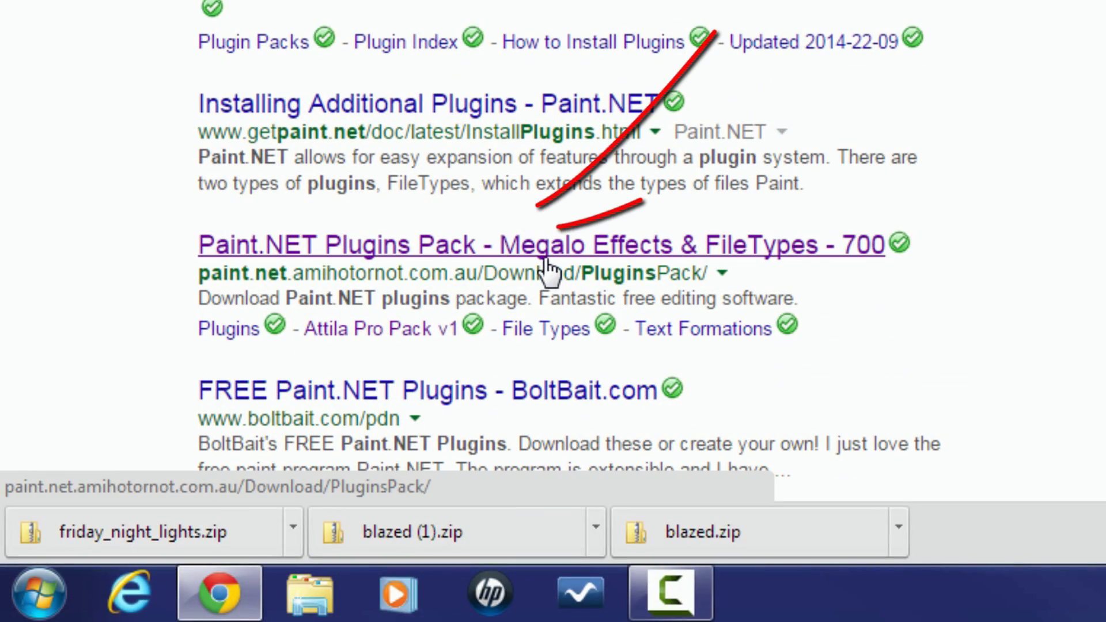
left_click(495, 250)
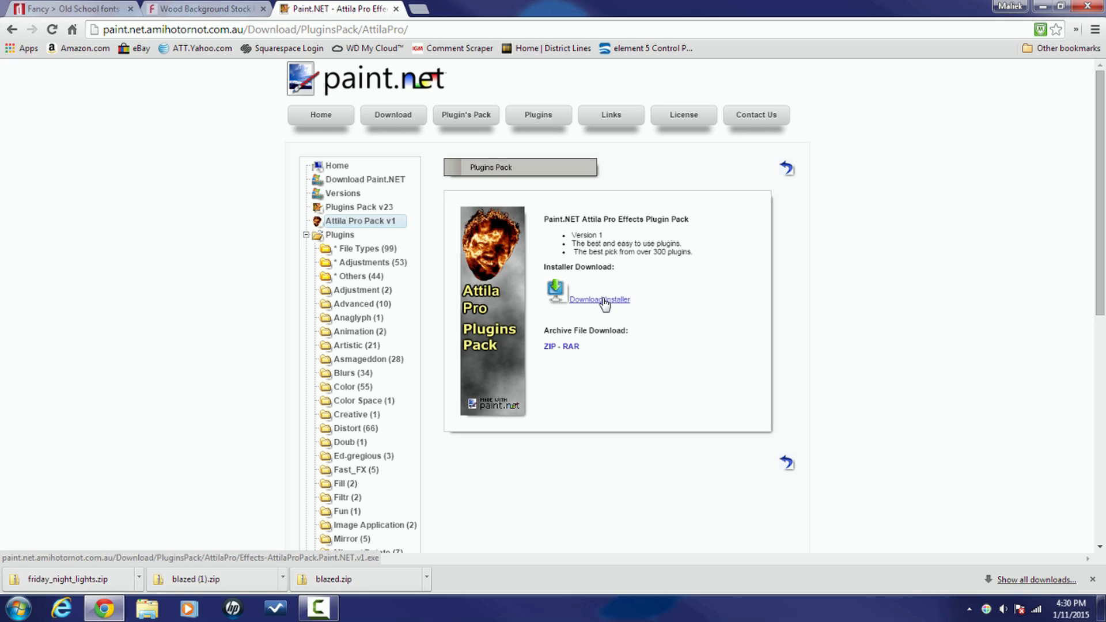
left_click(1085, 8)
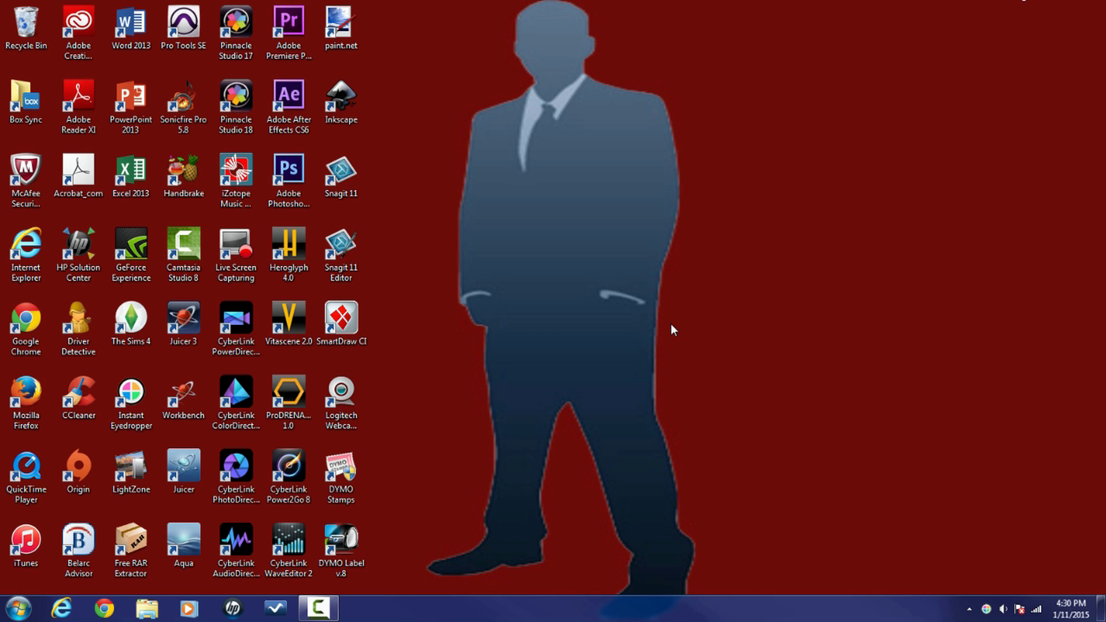
- Launch paint.net from its desktop shortcut and show the Image menu
double_click(338, 26)
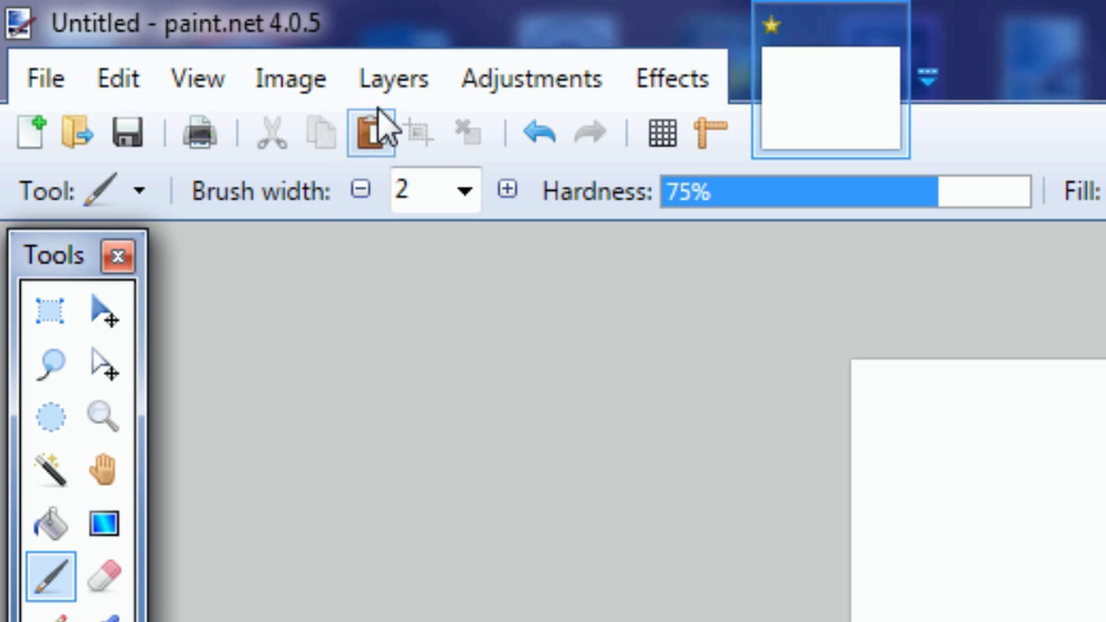
left_click(301, 82)
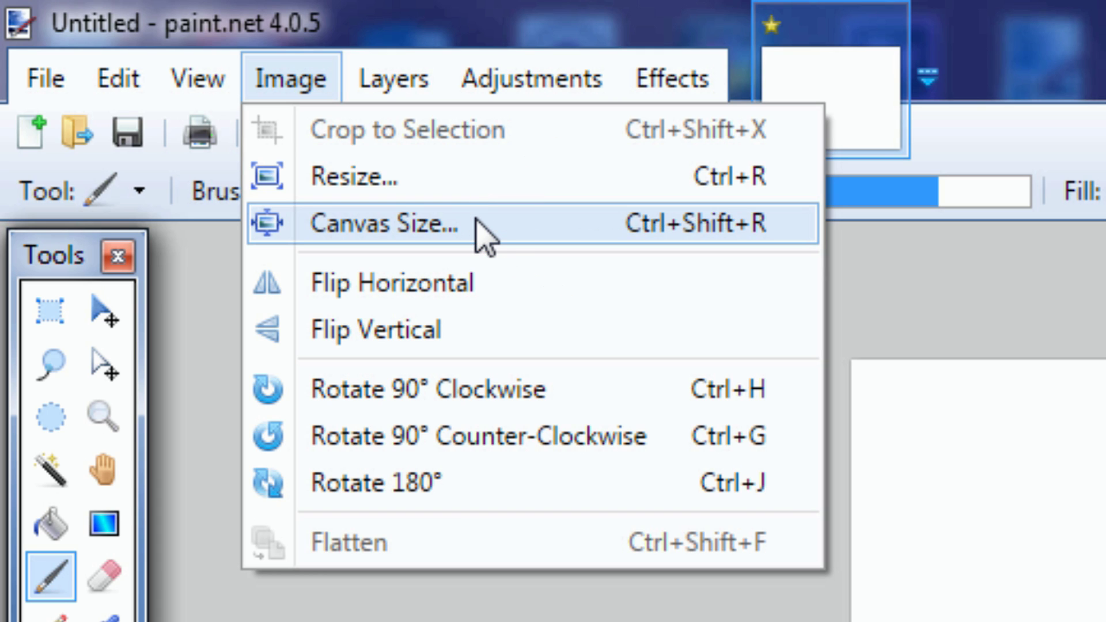
- Enter a canvas size of 1280 width by 720 height pixels
left_click(476, 222)
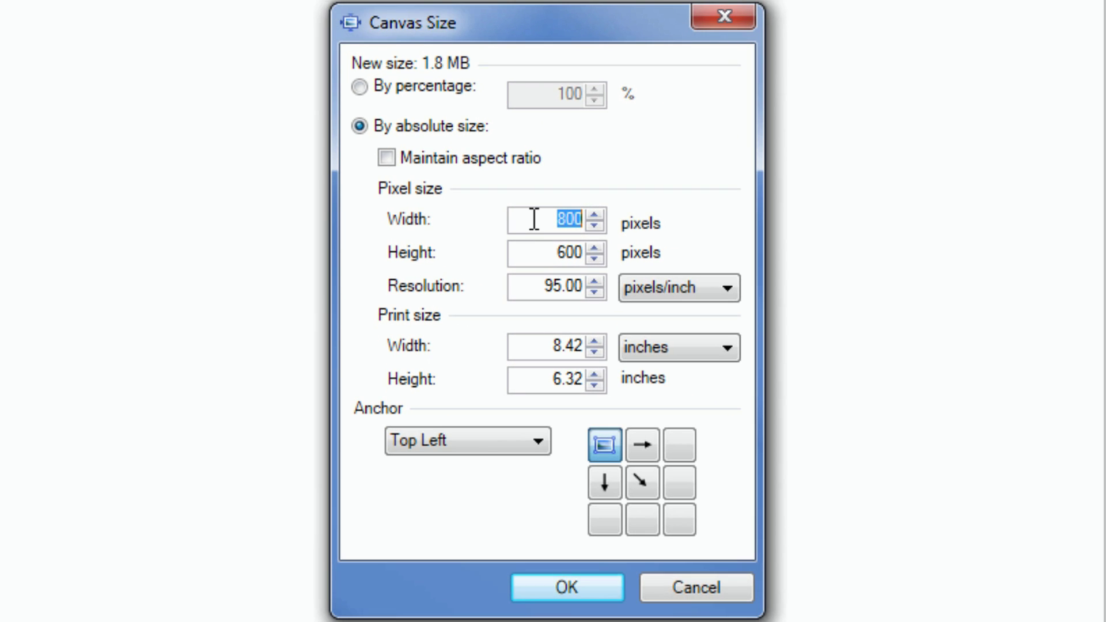
type("1280")
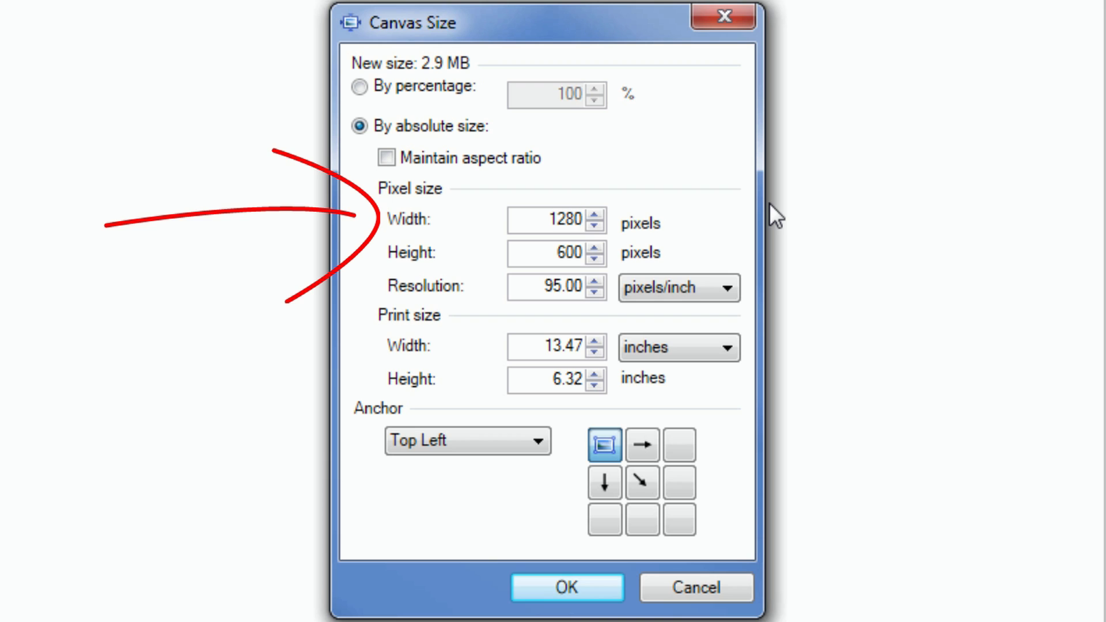
double_click(555, 251)
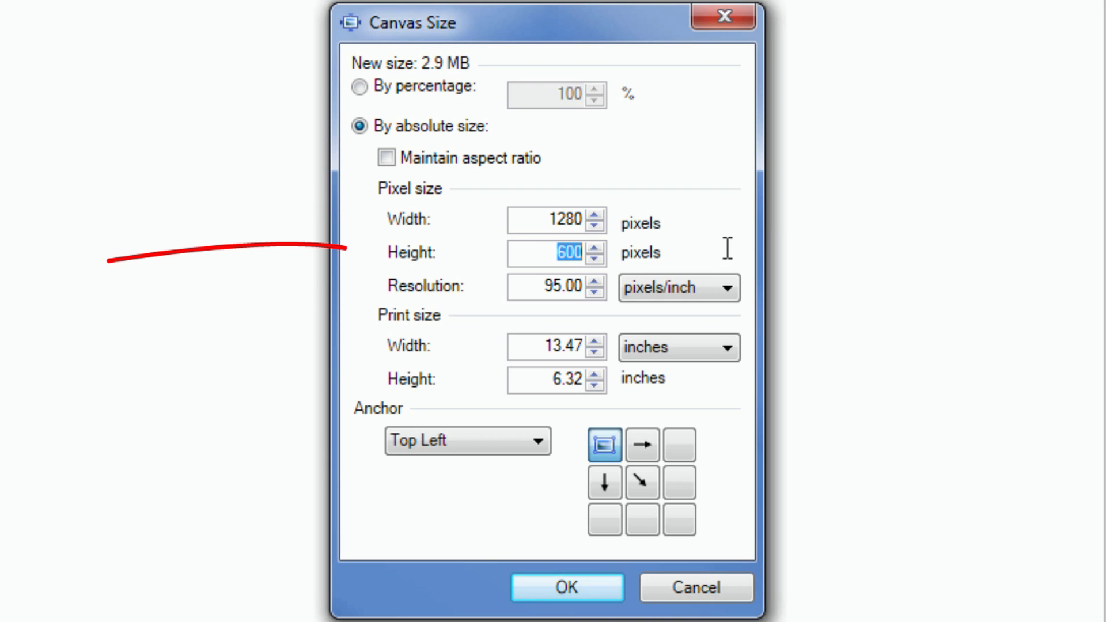
type("720")
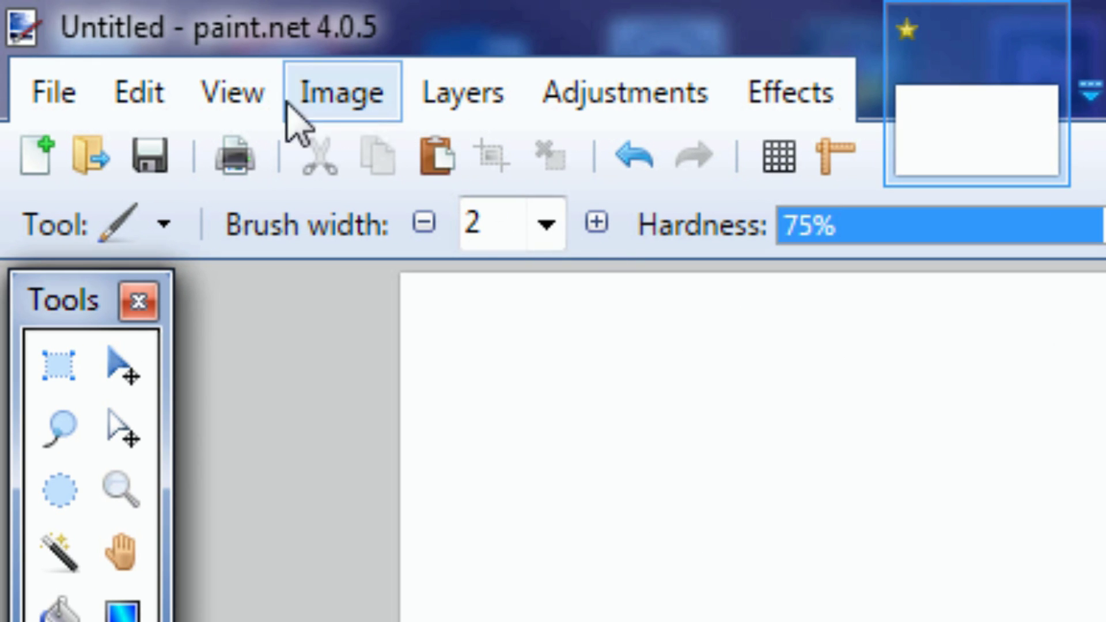
- Zoom out to see the whole 1280 × 720 canvas and select Move Selected Pixels
left_click(253, 104)
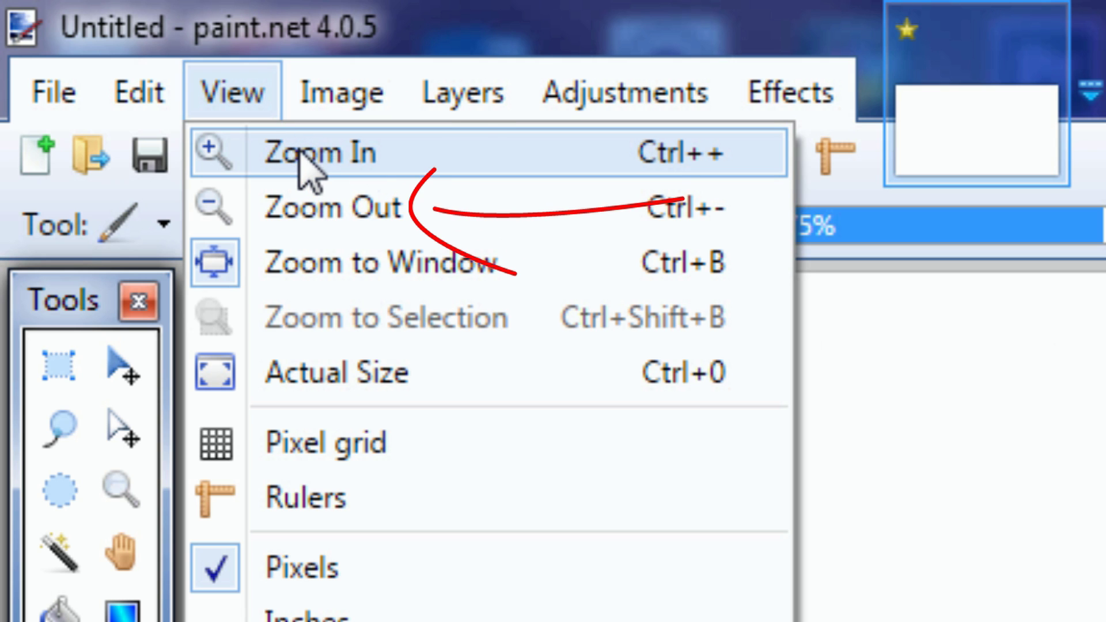
left_click(308, 209)
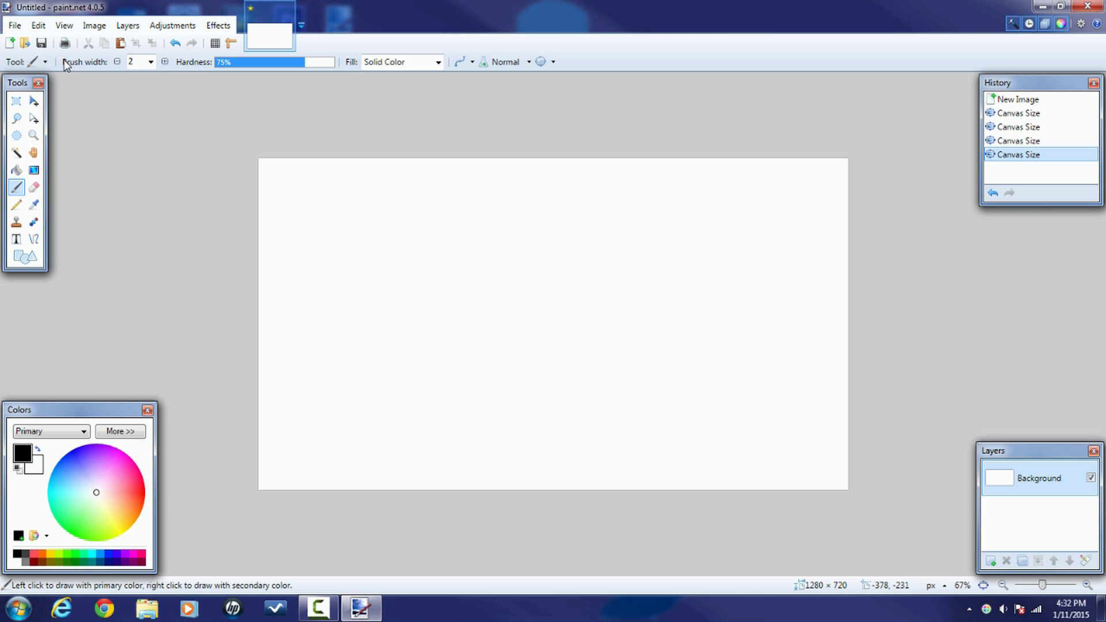
key("m")
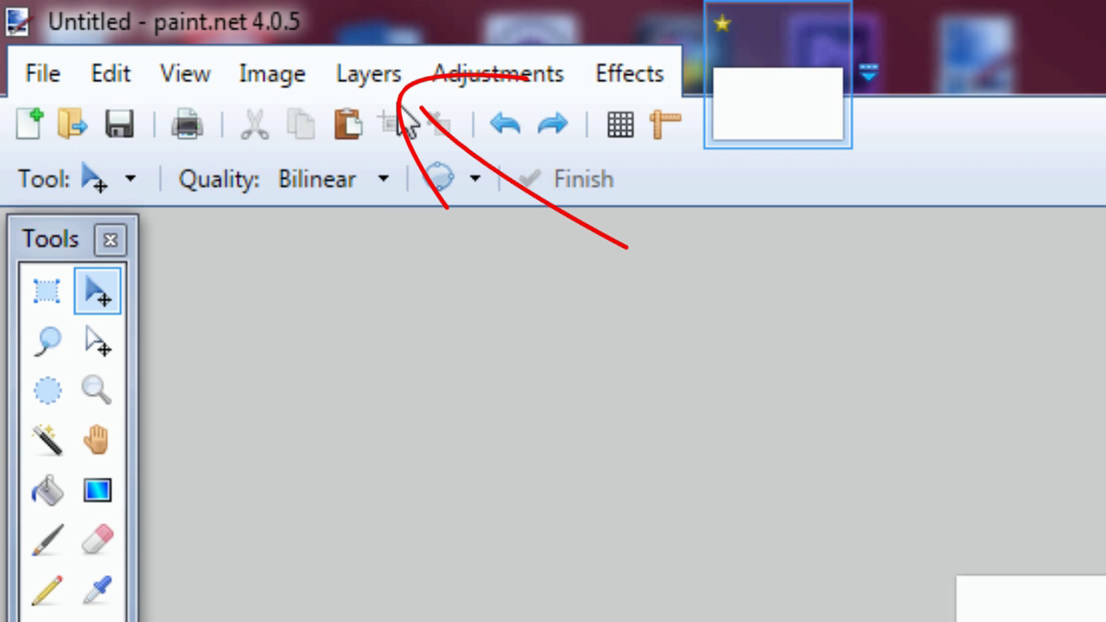
- Import Ancient_Artifact_JDC01.jpg from Photos > Digital Juice as a new layer
left_click(378, 80)
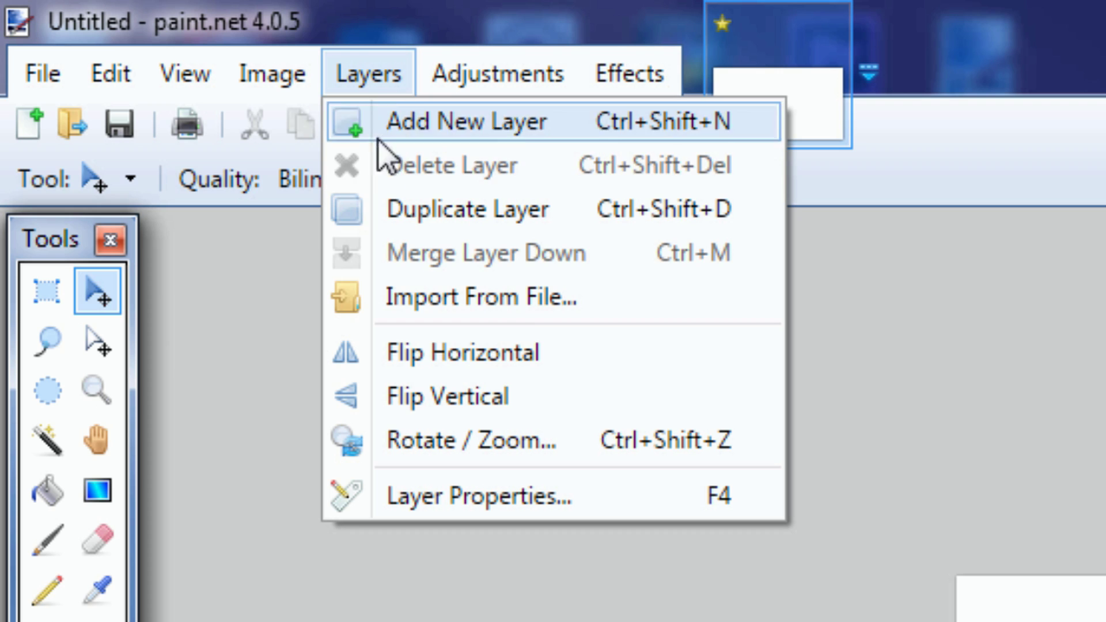
left_click(602, 294)
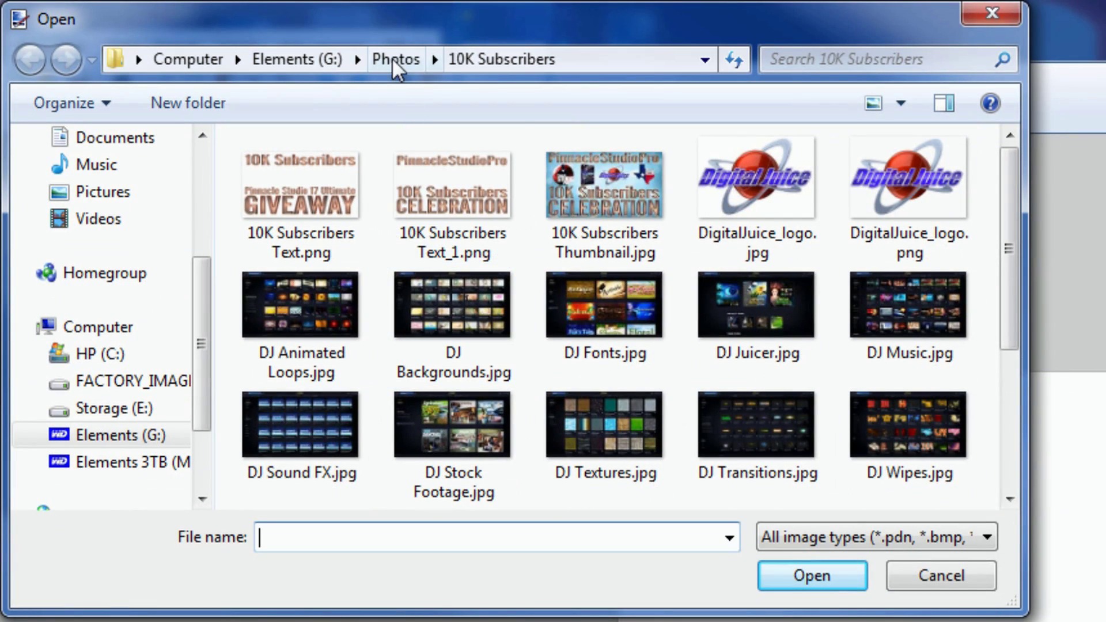
left_click(394, 59)
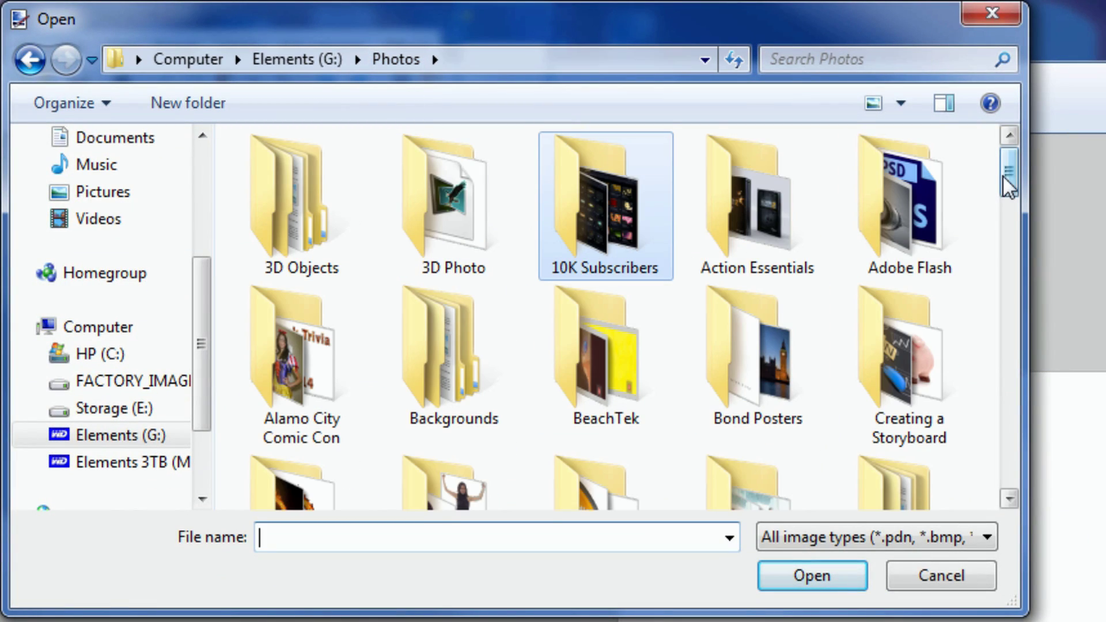
left_click_drag(1005, 174, 1022, 209)
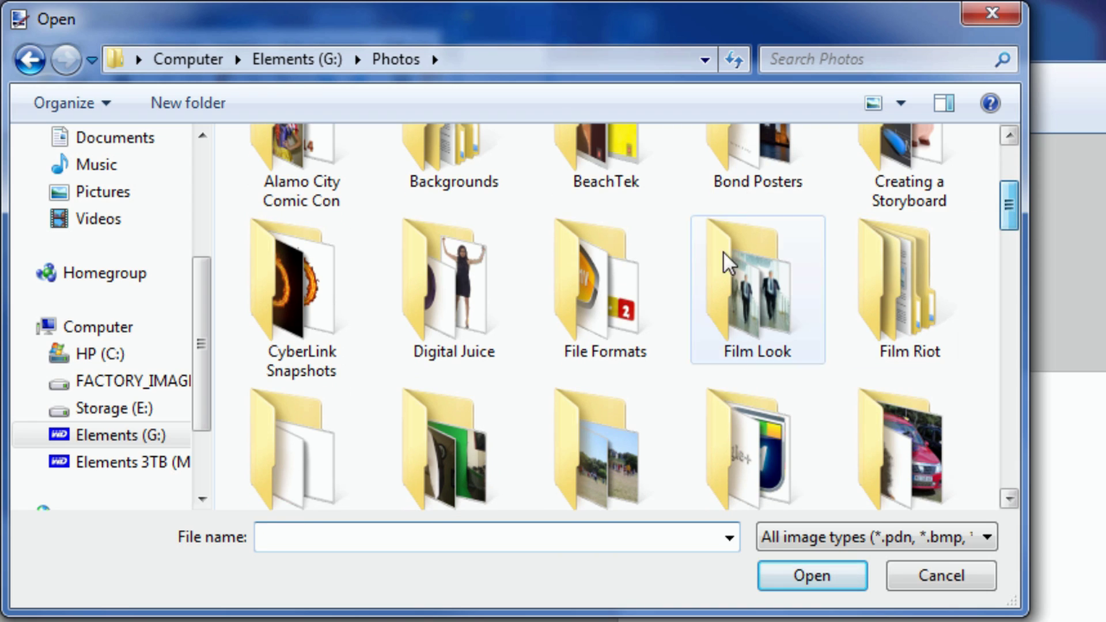
double_click(471, 272)
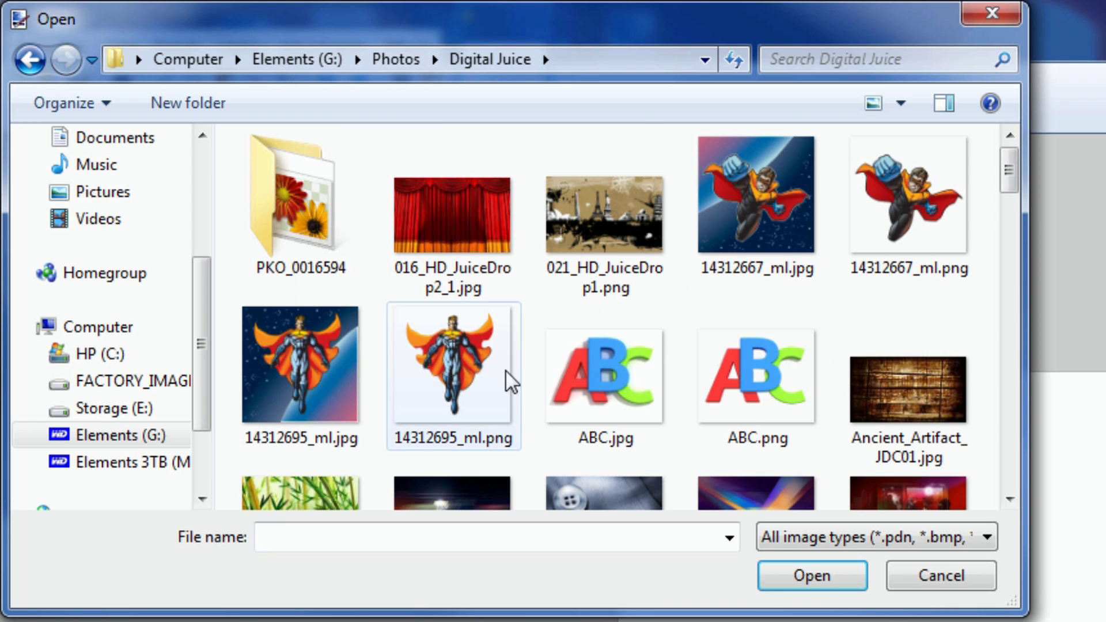
left_click(903, 390)
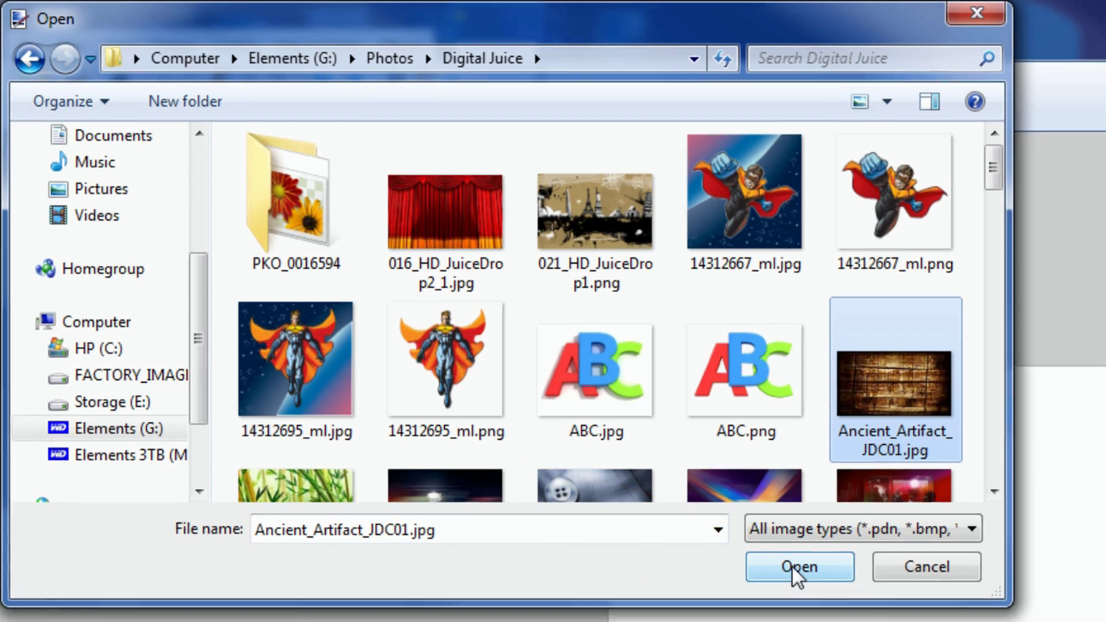
left_click(804, 575)
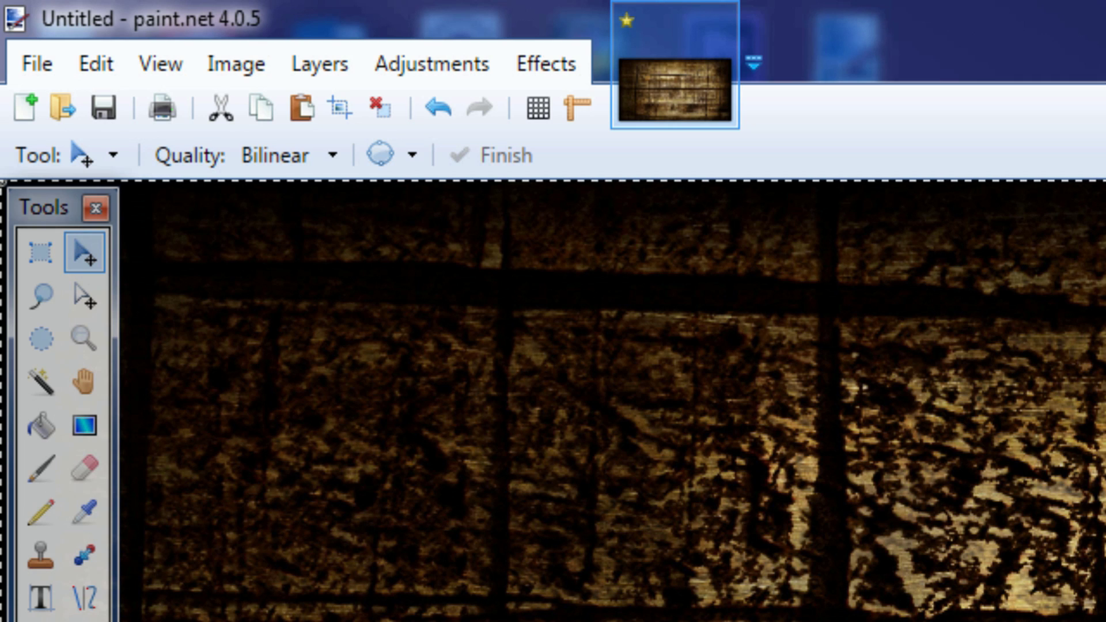
- Resize the whole image to width 1280, keeping aspect ratio for 1280 × 720
left_click(224, 64)
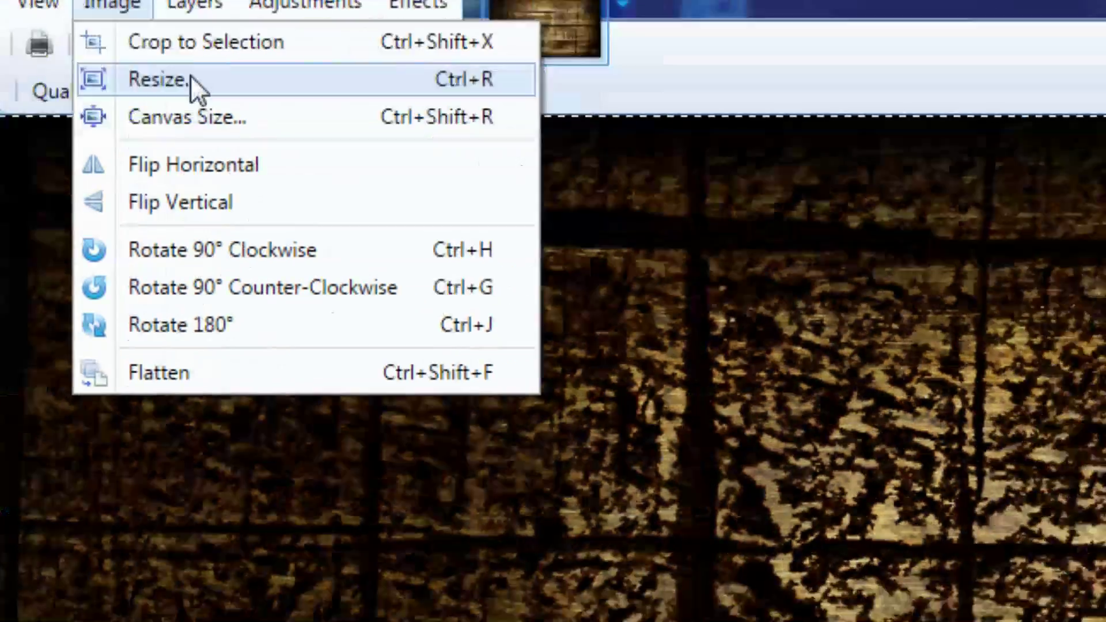
left_click(316, 140)
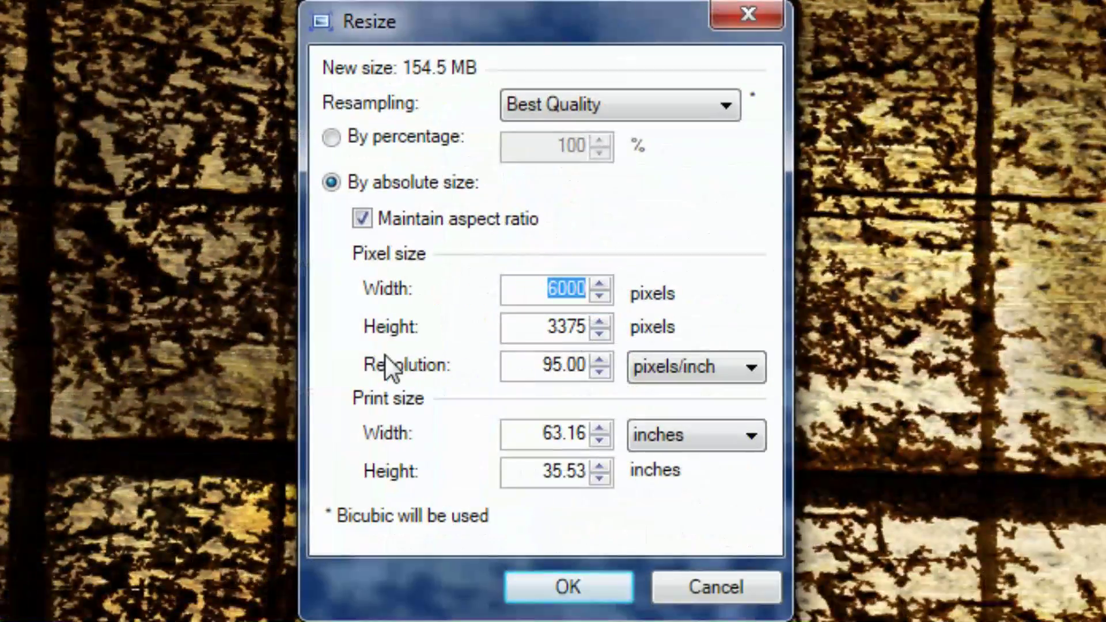
type("1280")
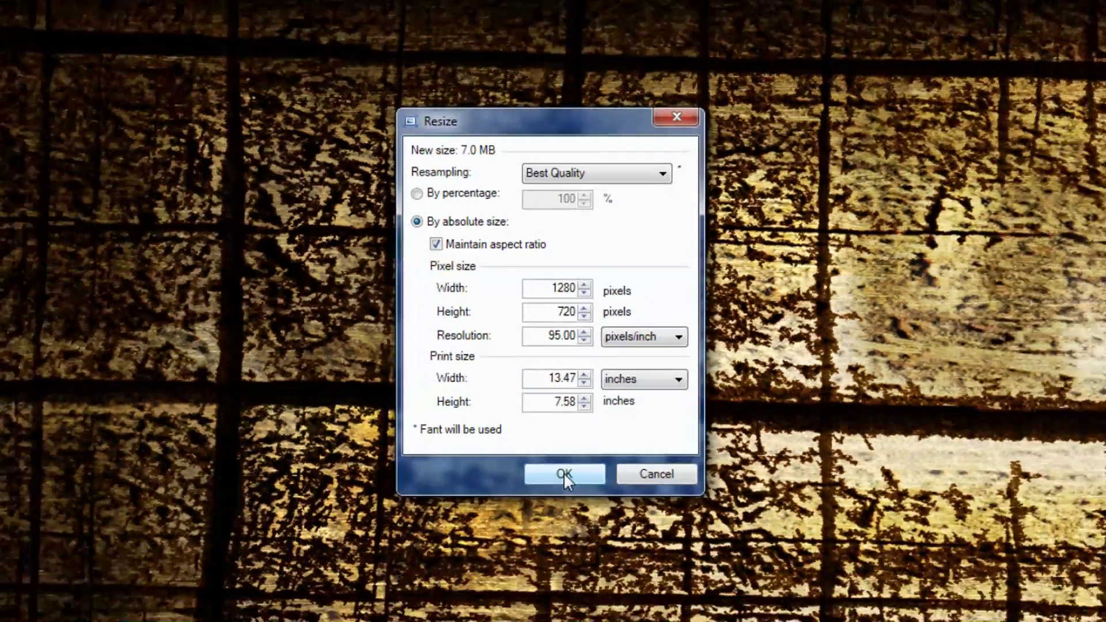
left_click(565, 475)
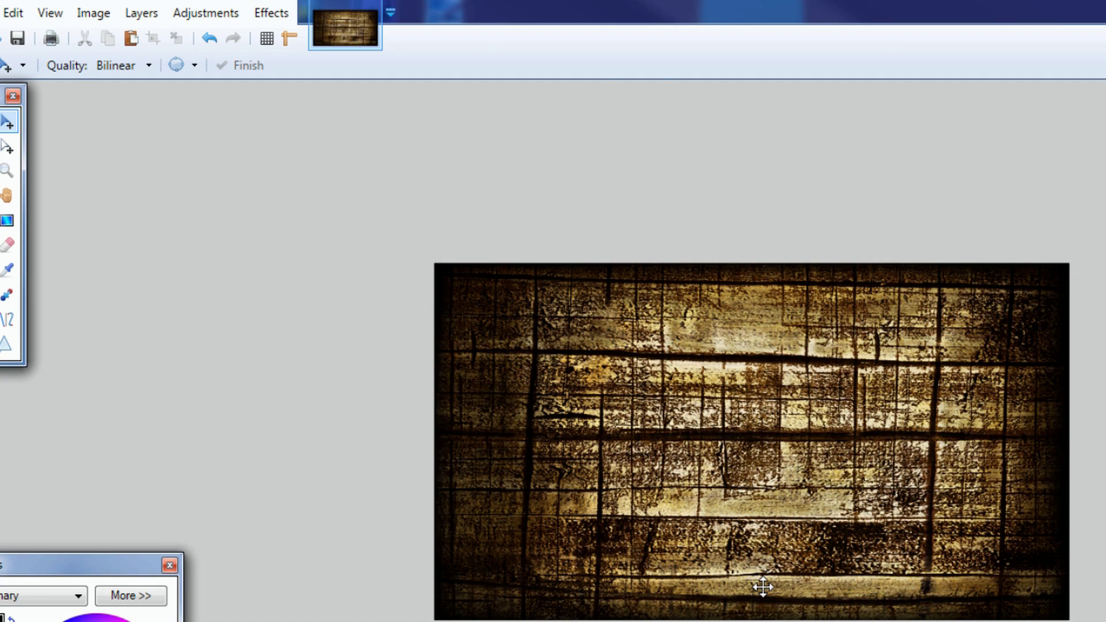
- Apply a Gaussian Blur with radius 8 to the wood background
left_click(269, 17)
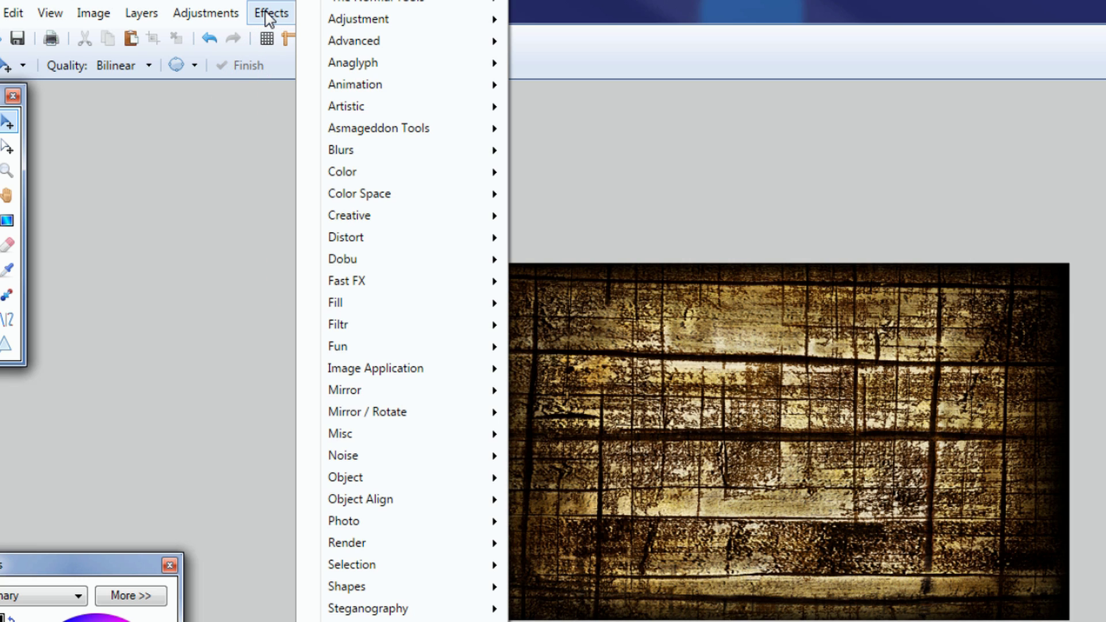
mouse_move(341, 150)
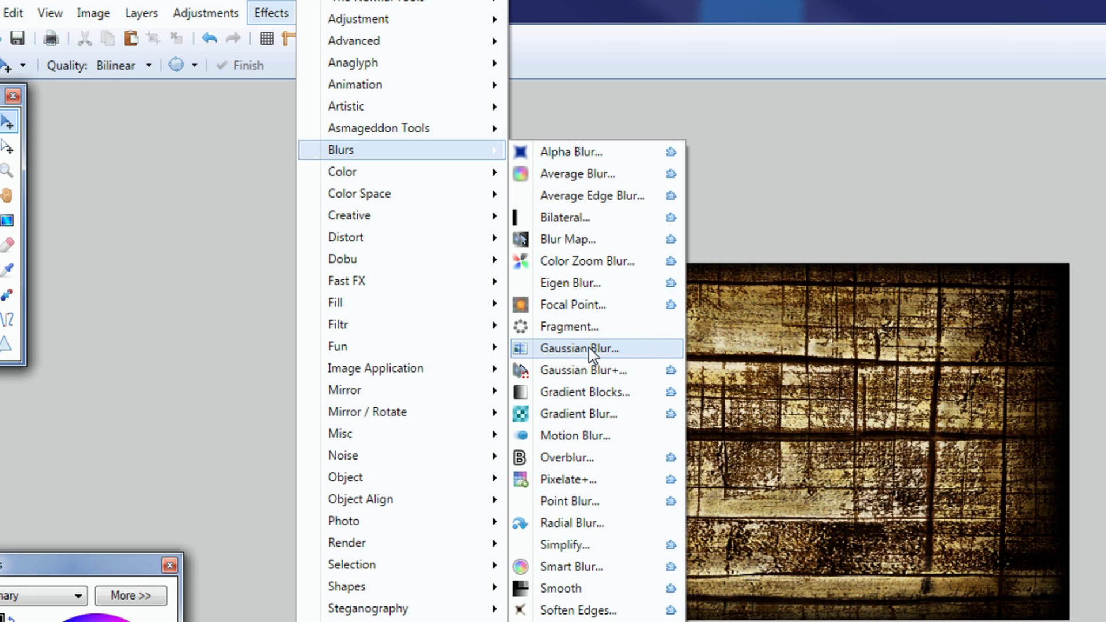
left_click(589, 348)
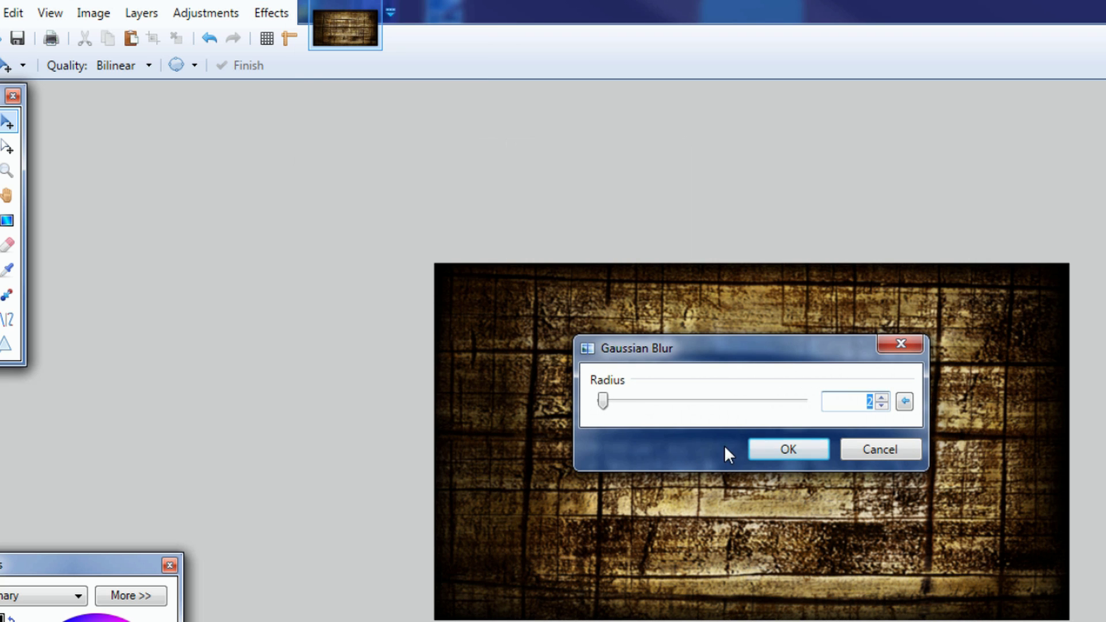
left_click_drag(603, 401, 612, 410)
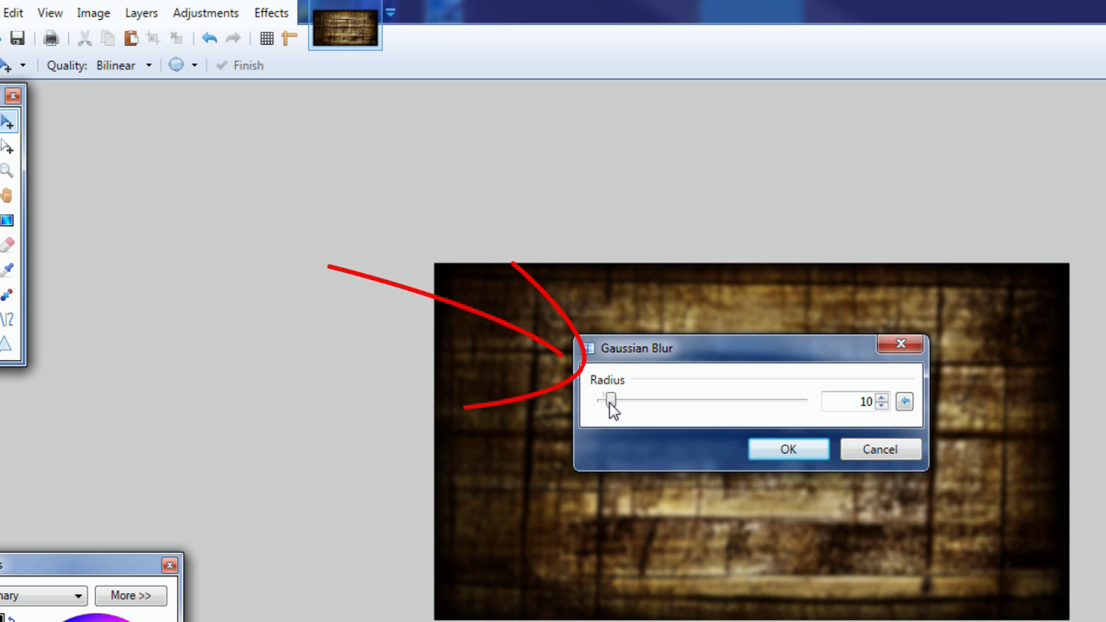
left_click_drag(611, 410, 610, 409)
left_click_drag(734, 370, 1029, 328)
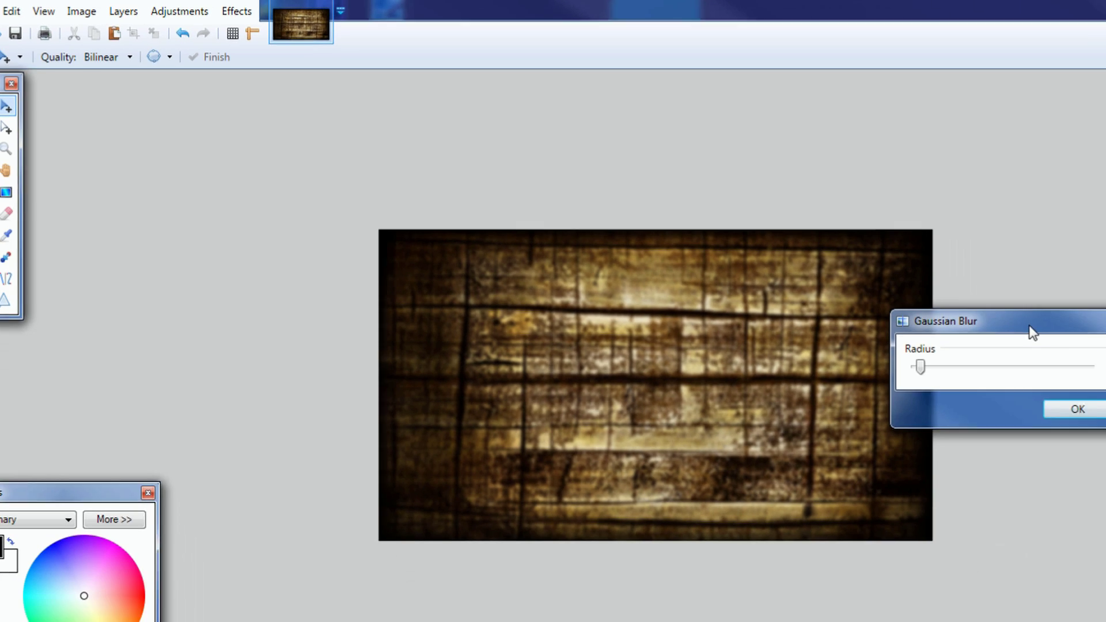
left_click(1060, 339)
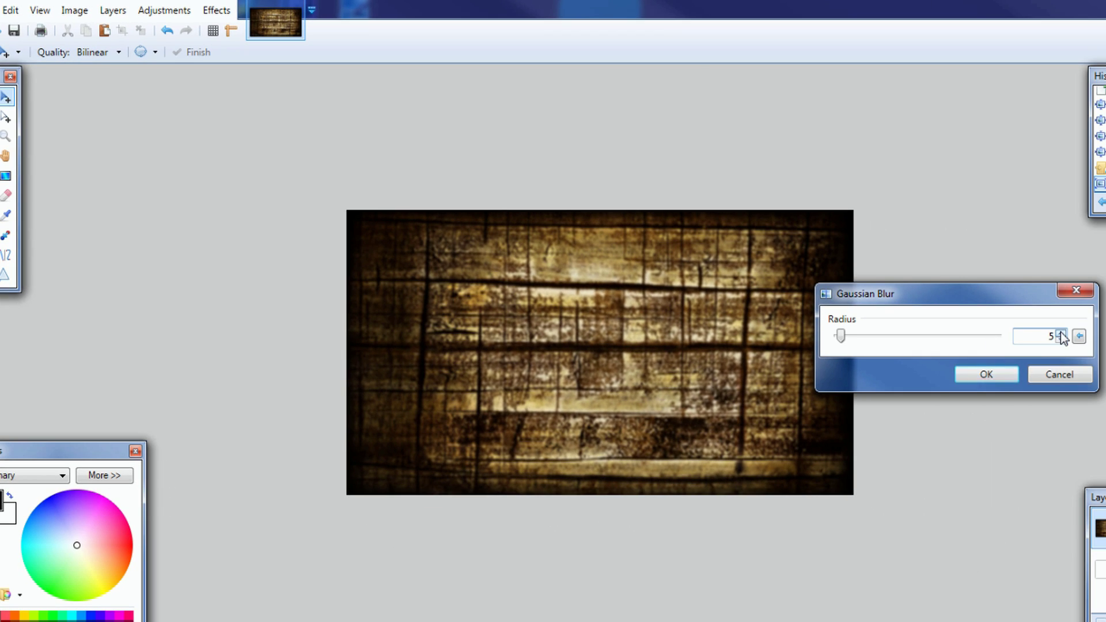
left_click(1061, 333)
left_click(1061, 333)
left_click(1060, 333)
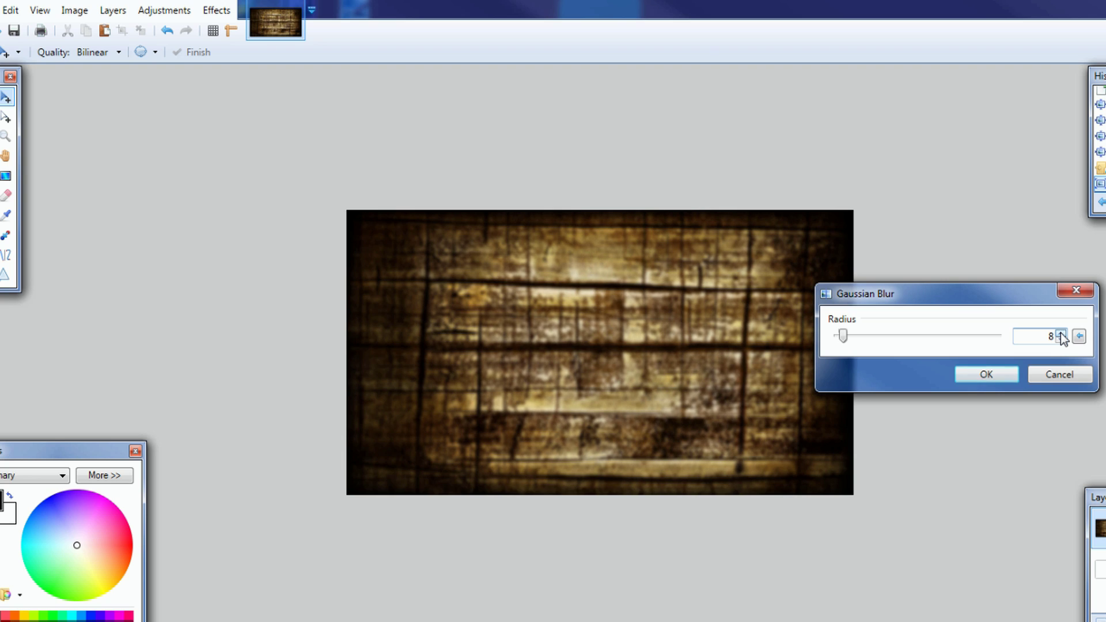
left_click(1011, 375)
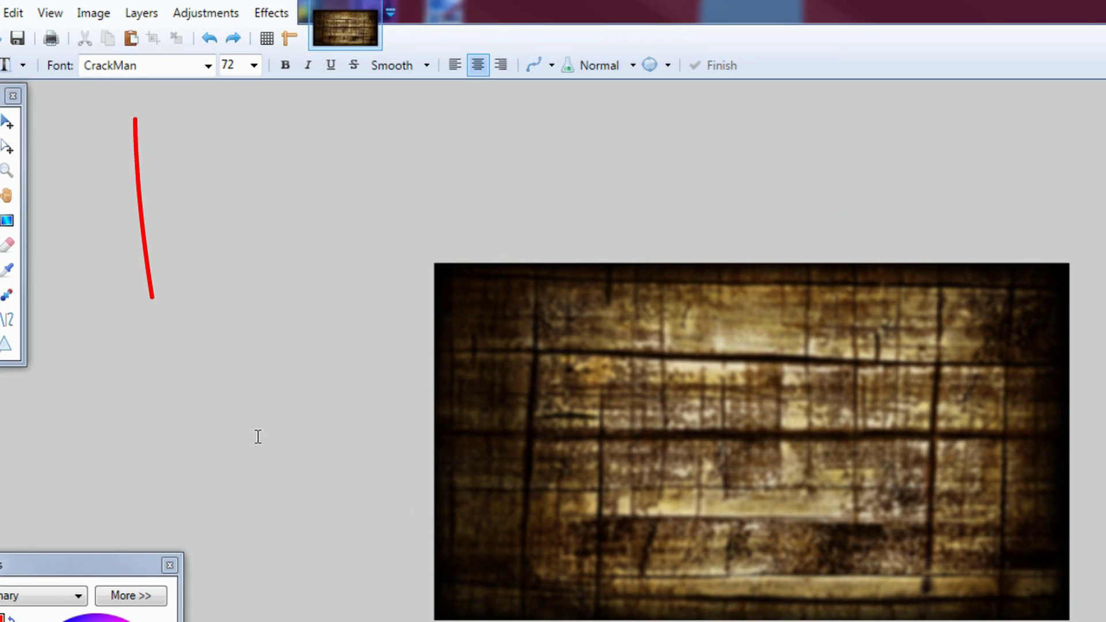
- Add a new empty layer for the title and keep CrackMan as the text font
left_click(149, 17)
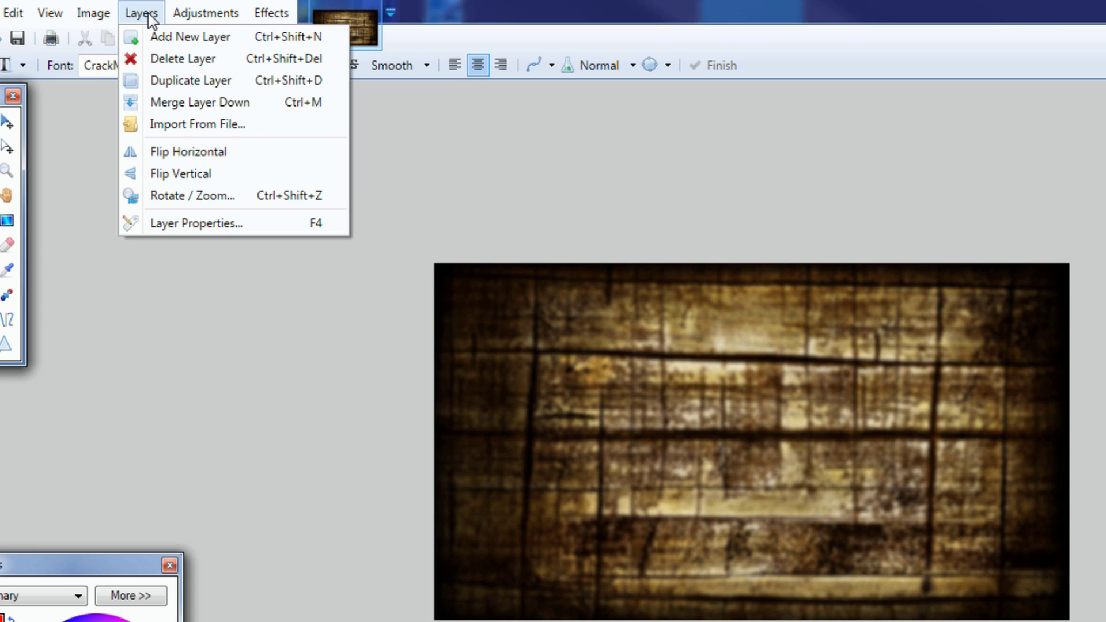
left_click(183, 39)
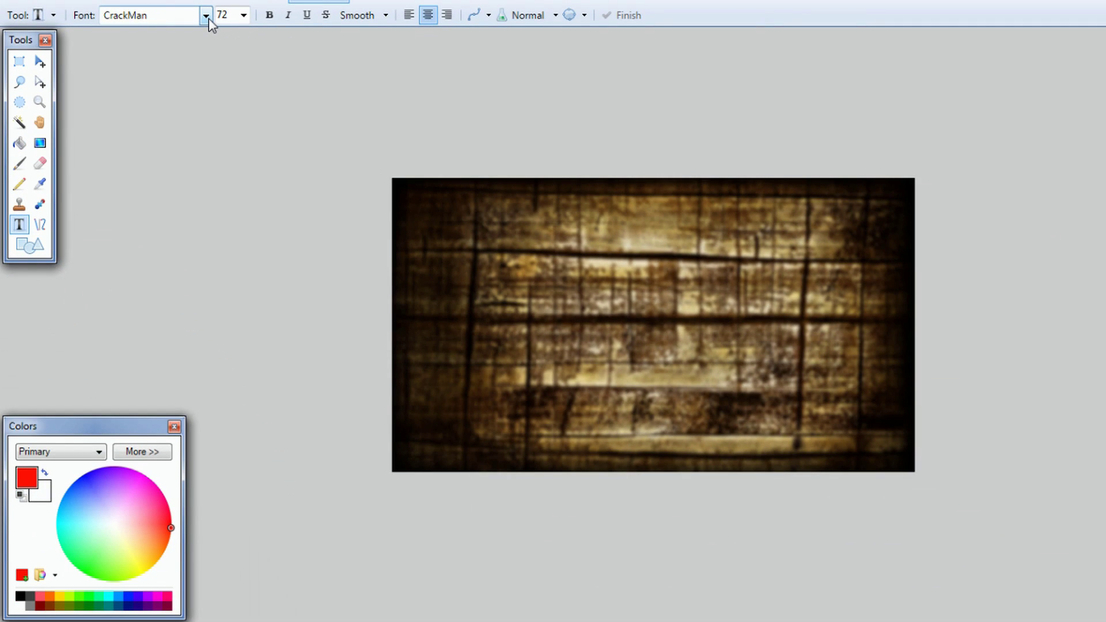
left_click(206, 15)
left_click(332, 92)
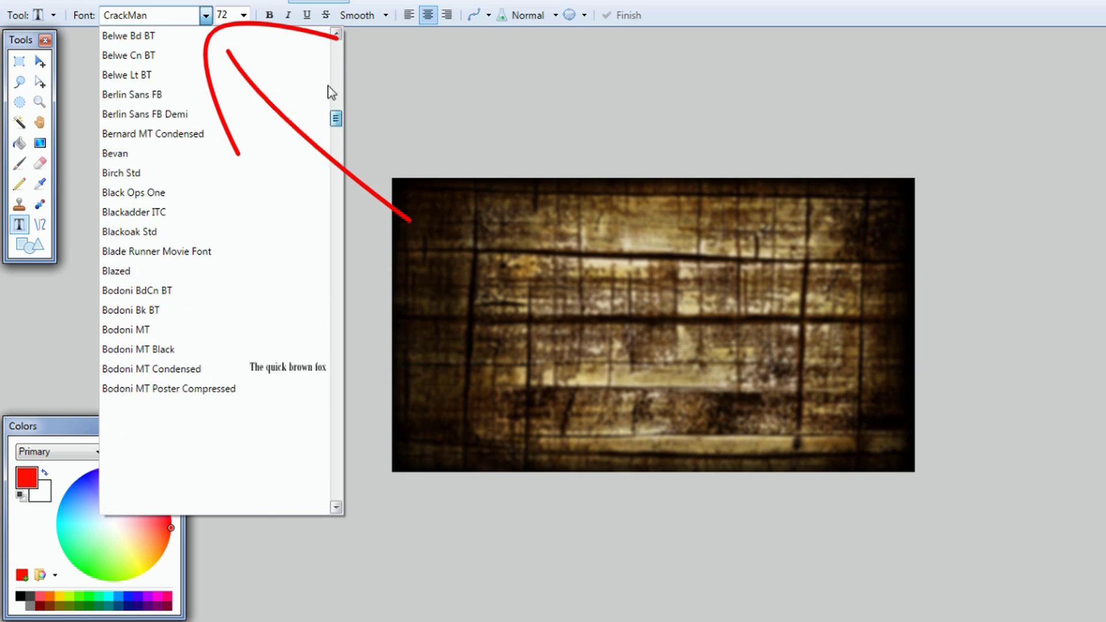
left_click_drag(333, 92, 332, 31)
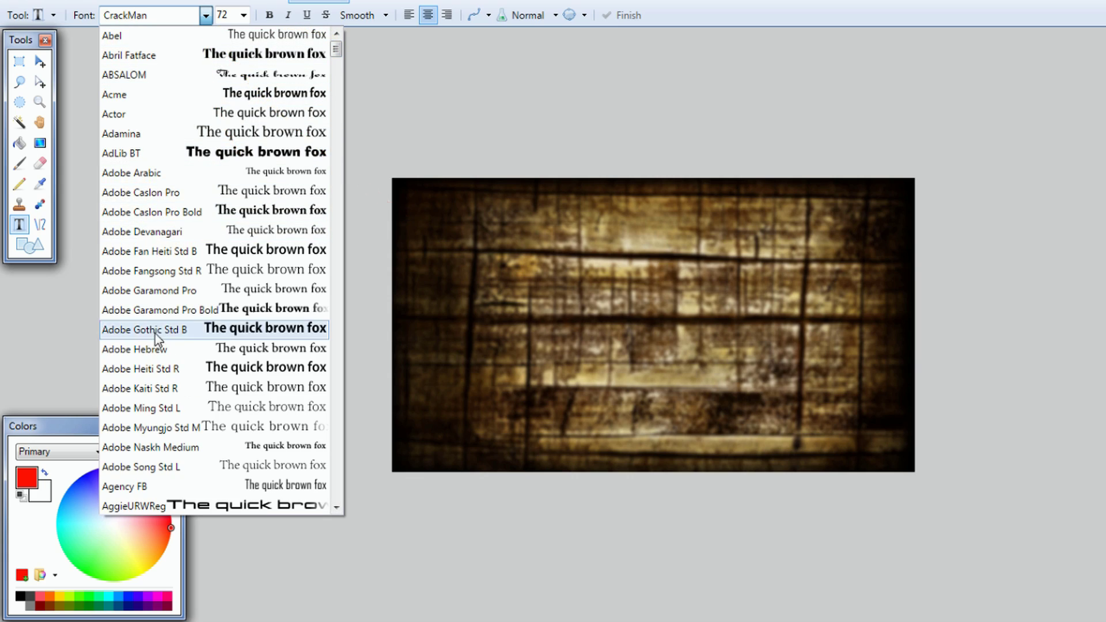
scroll(153, 306, "down", 1)
scroll(150, 271, "down", 4)
scroll(150, 271, "down", 7)
scroll(151, 271, "down", 9)
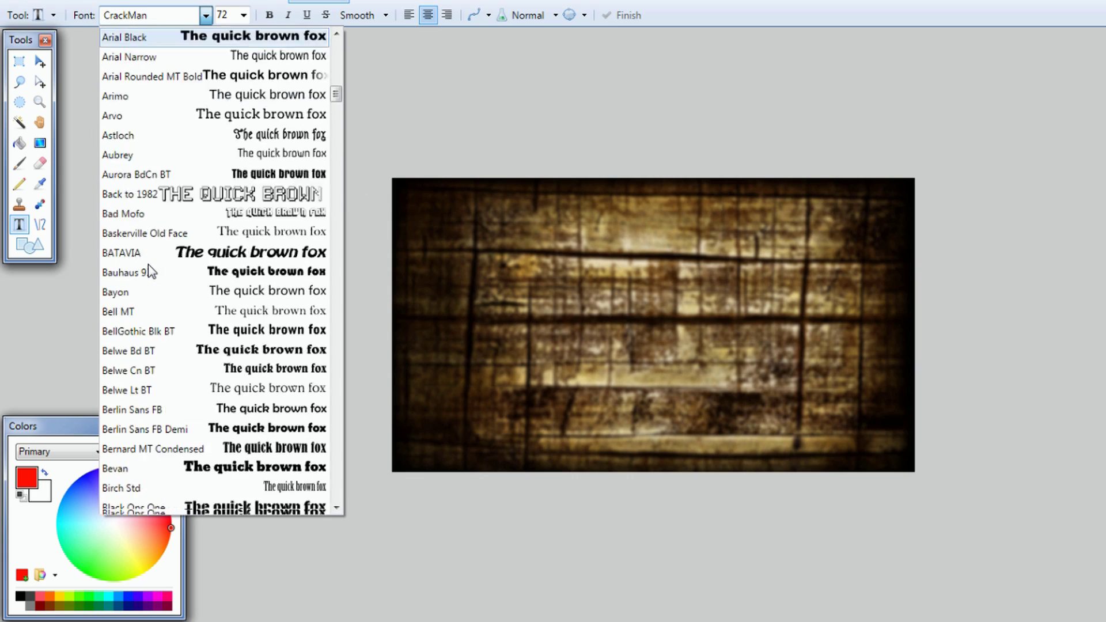
scroll(151, 270, "down", 10)
scroll(202, 286, "down", 3)
scroll(203, 285, "down", 2)
scroll(202, 286, "down", 4)
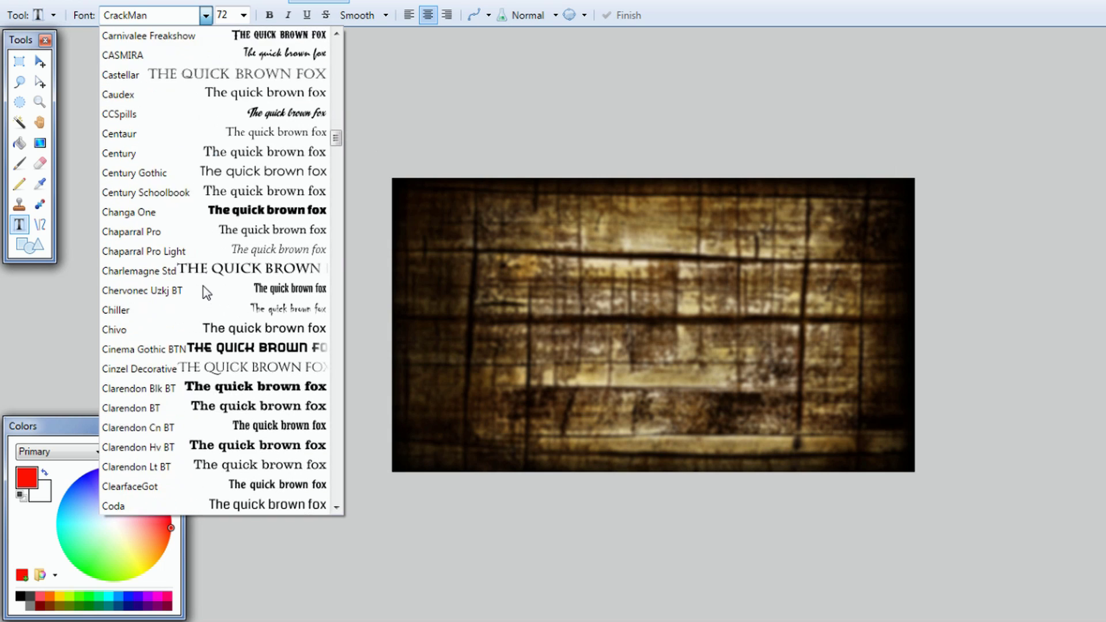
scroll(203, 286, "down", 3)
scroll(203, 286, "down", 5)
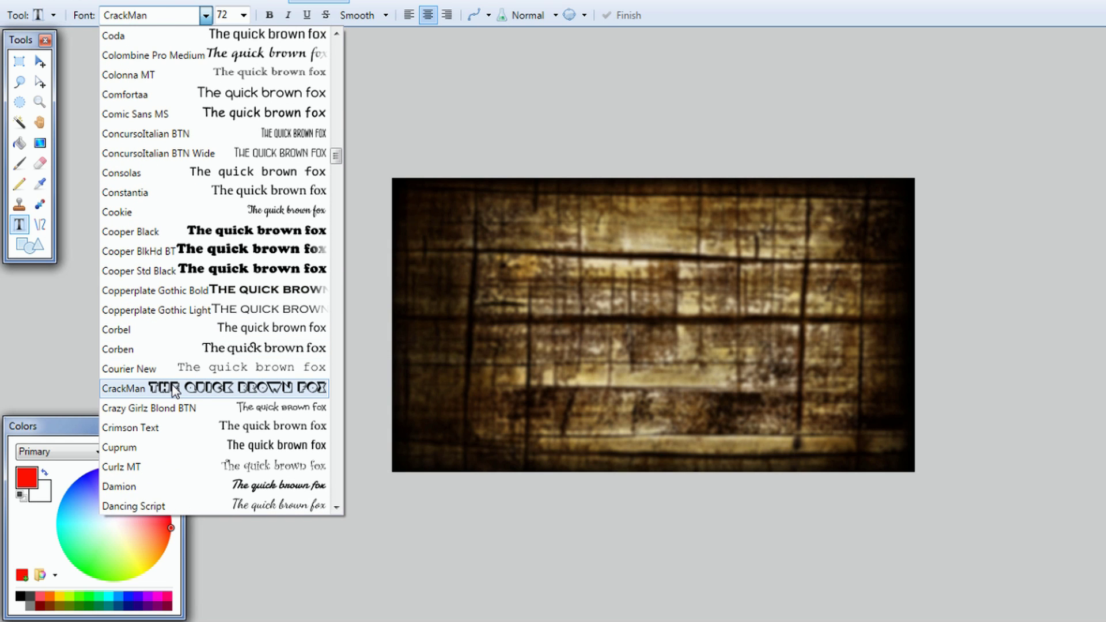
left_click(193, 394)
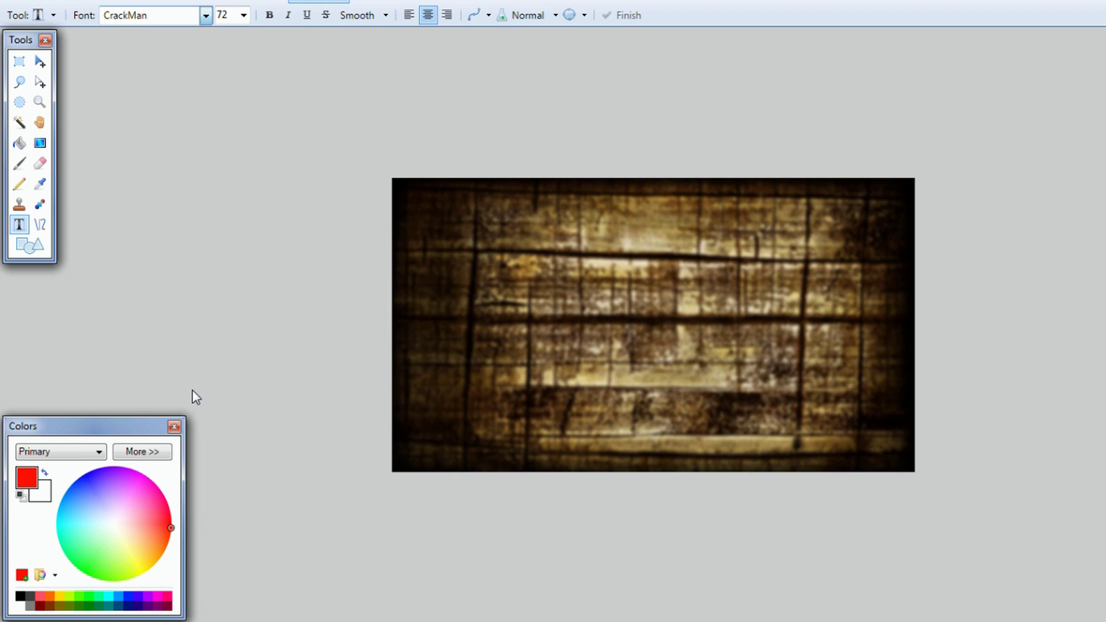
left_click(244, 20)
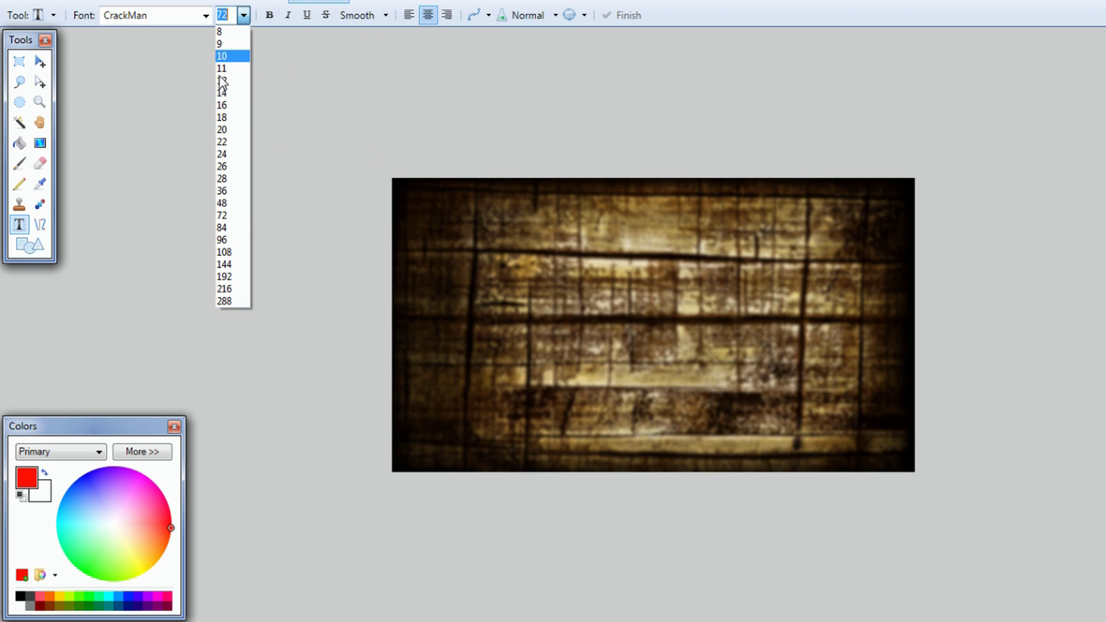
- Write 96-point 'CRACKHEAD' at the top and 'CHRONICLES' at the bottom, shifted right
left_click(241, 242)
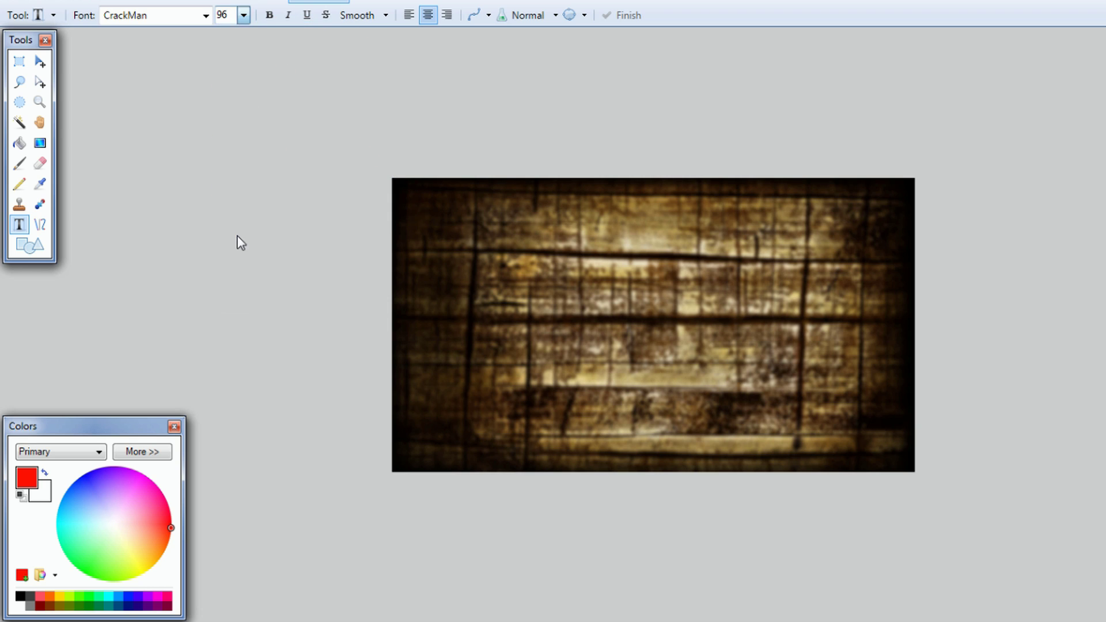
left_click(433, 229)
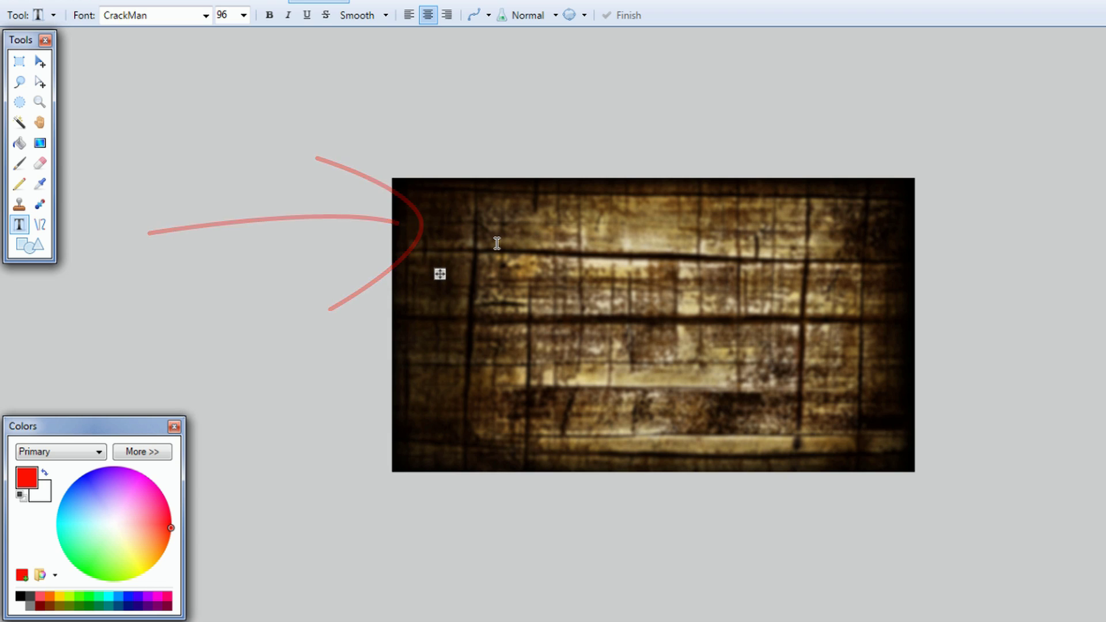
type("CRBRA")
type("CKHEA")
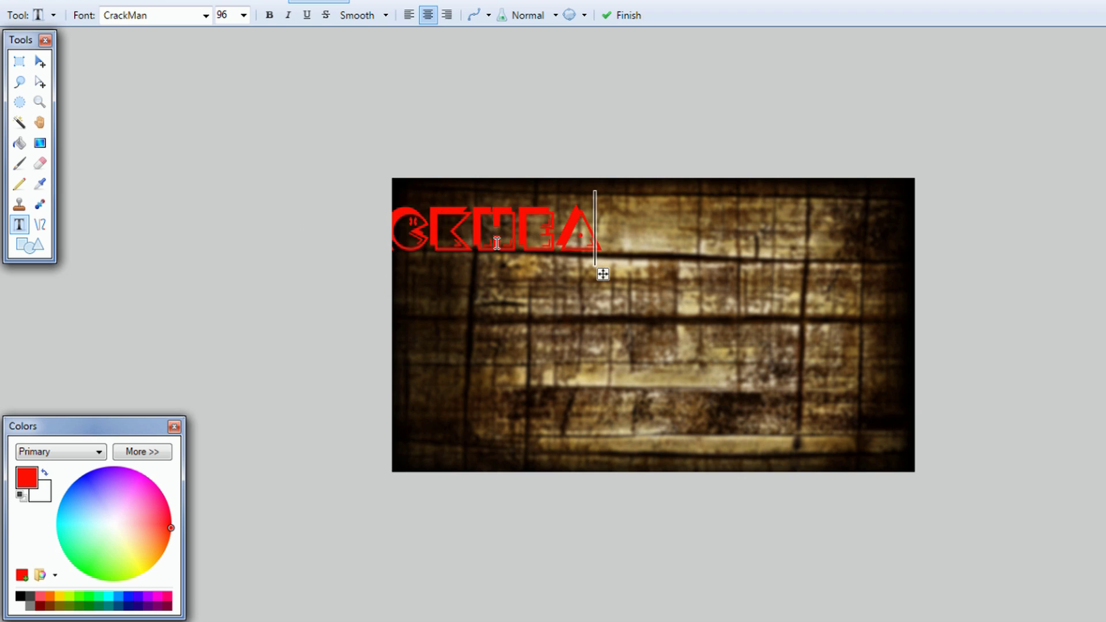
type("D")
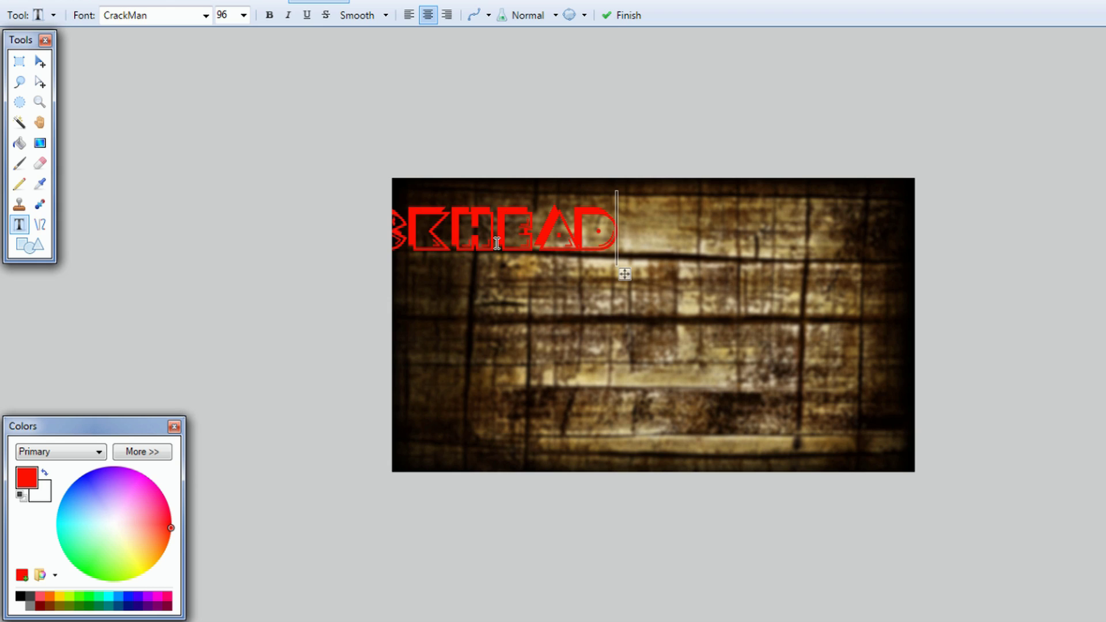
key("Return")
key("Return")
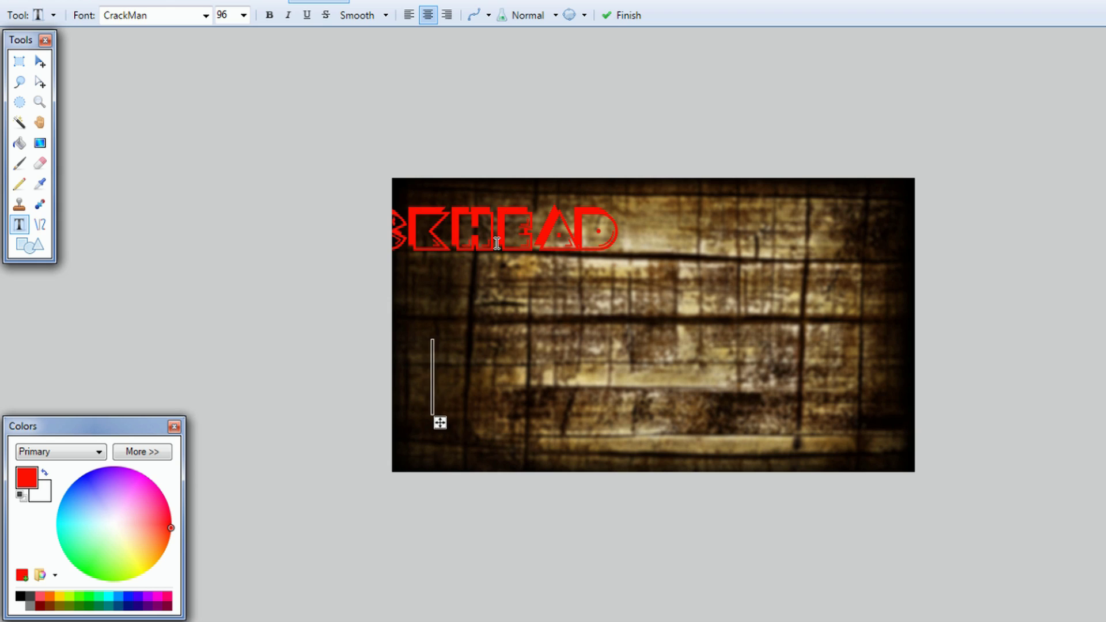
key("Return")
type("C")
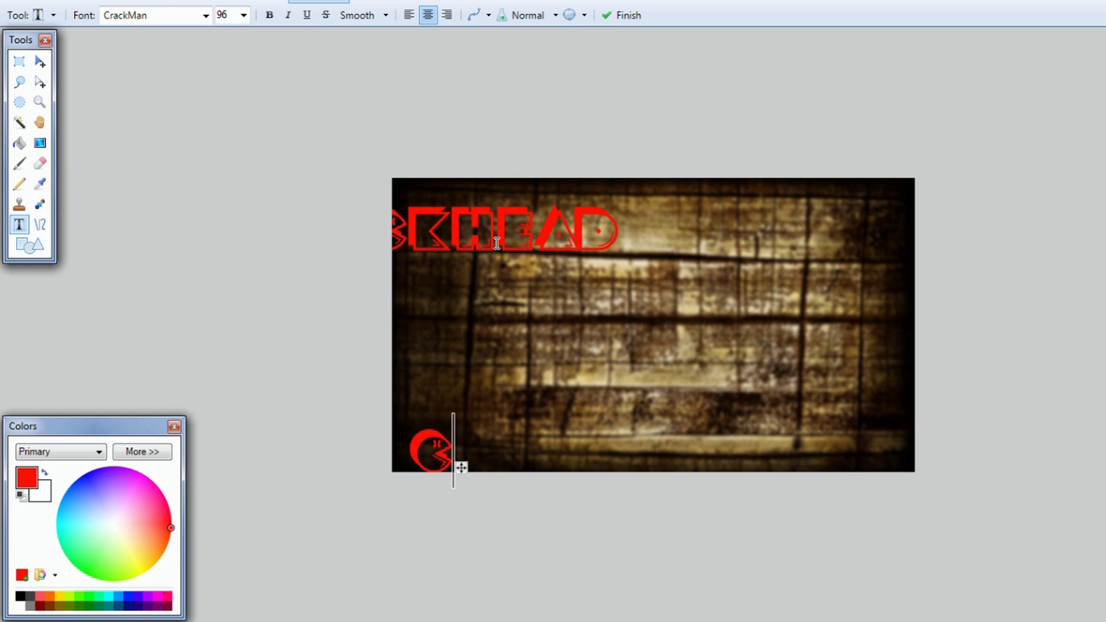
type("RONCH")
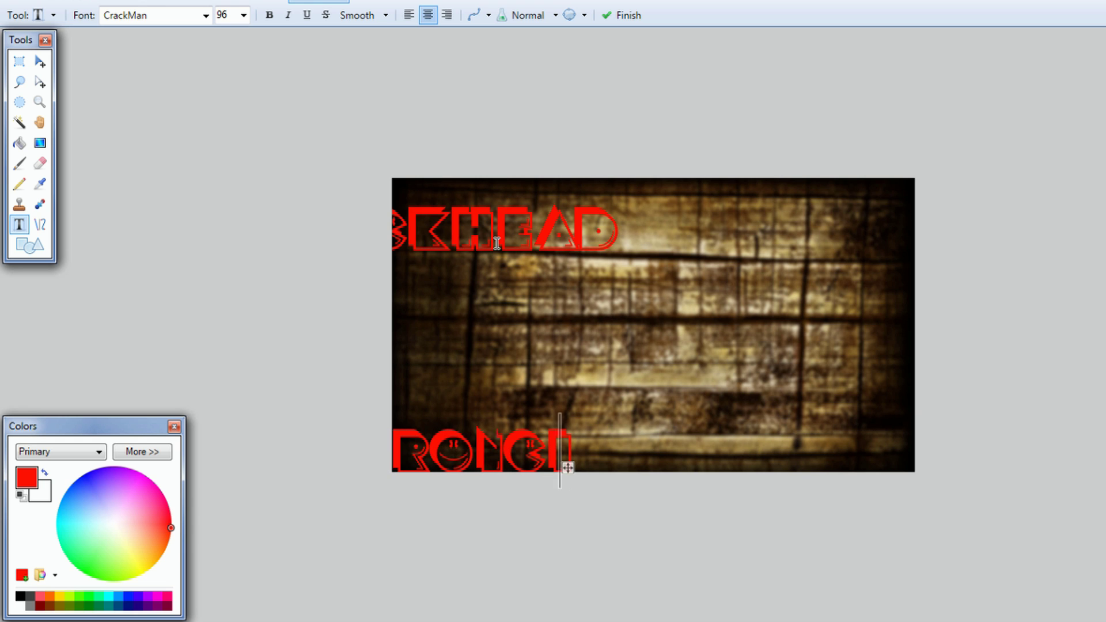
key("BackSpace")
key("BackSpace")
type("ICLES")
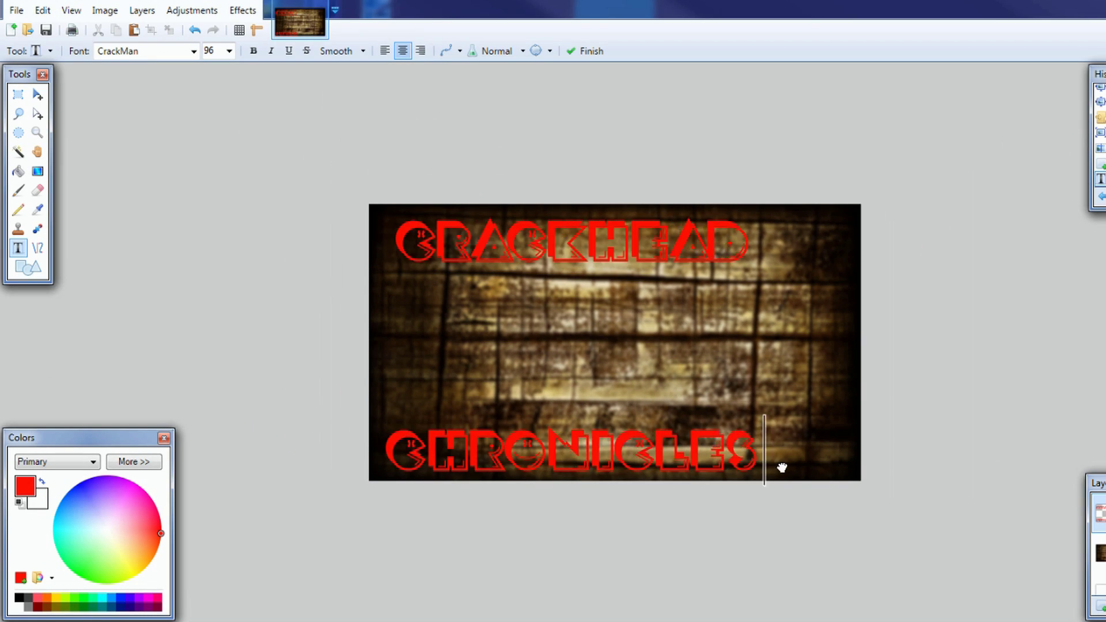
left_click_drag(781, 467, 792, 462)
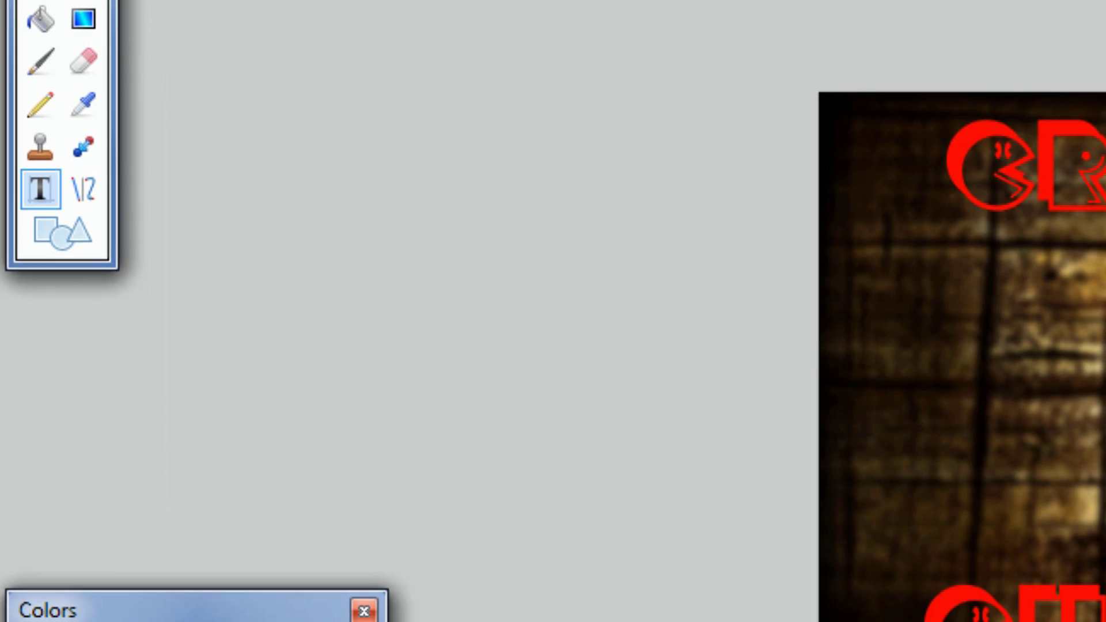
- Give the title text a black drop shadow offset 11 right and 15 down
left_click(676, 32)
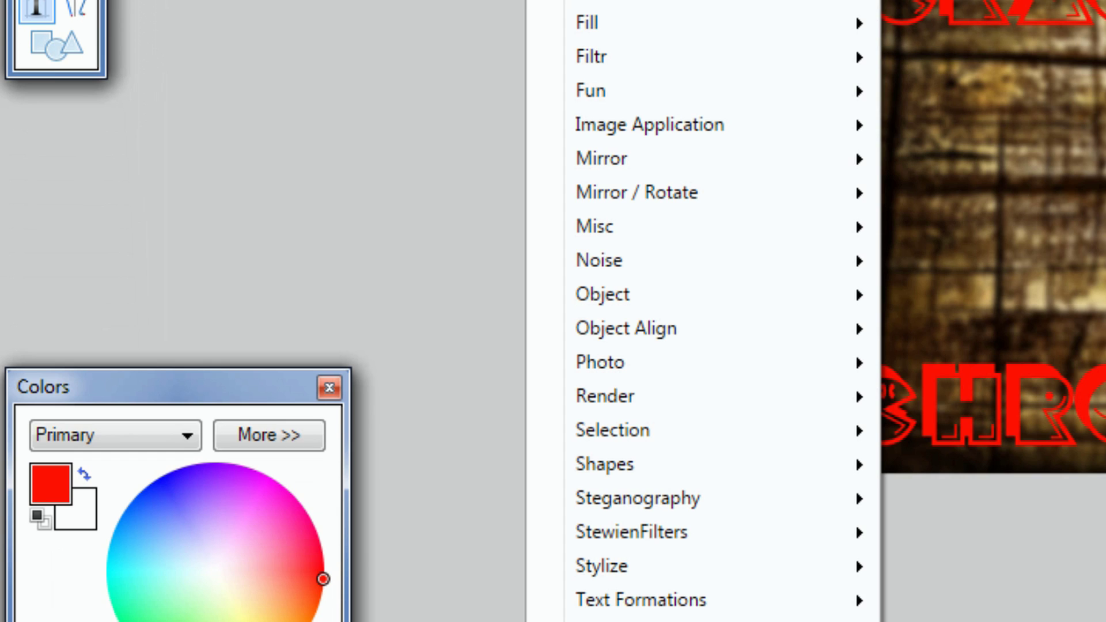
mouse_move(602, 294)
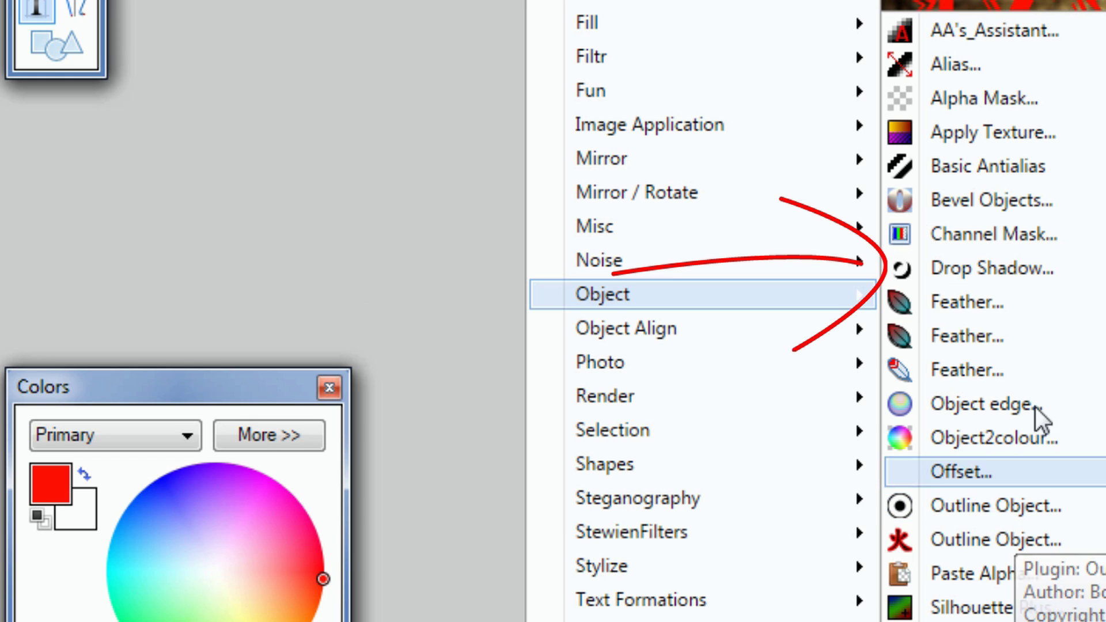
left_click(1018, 267)
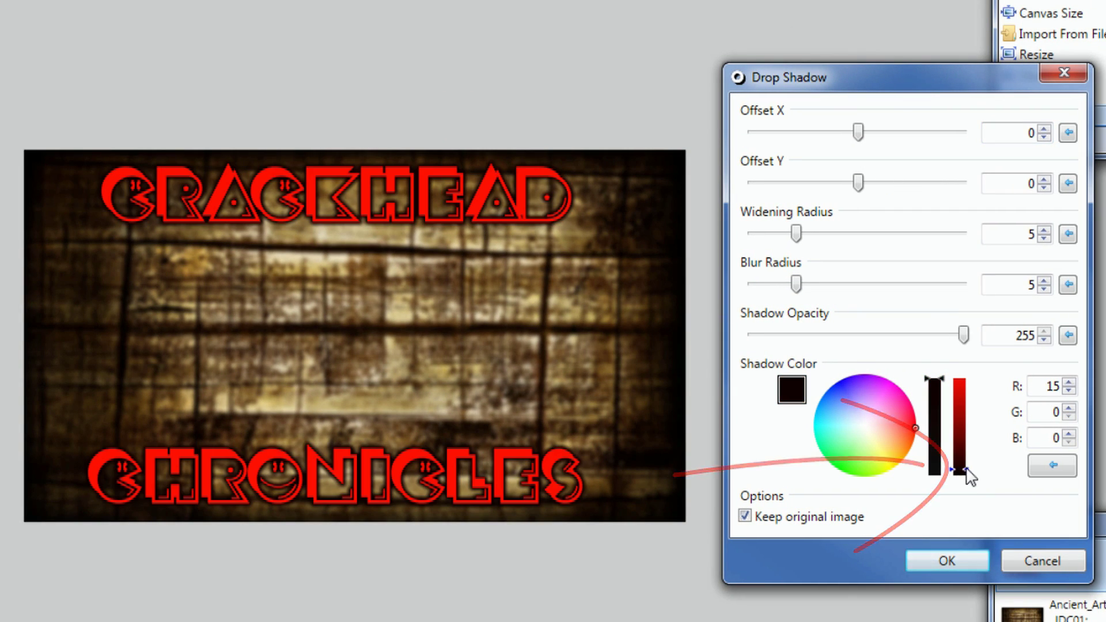
left_click(960, 475)
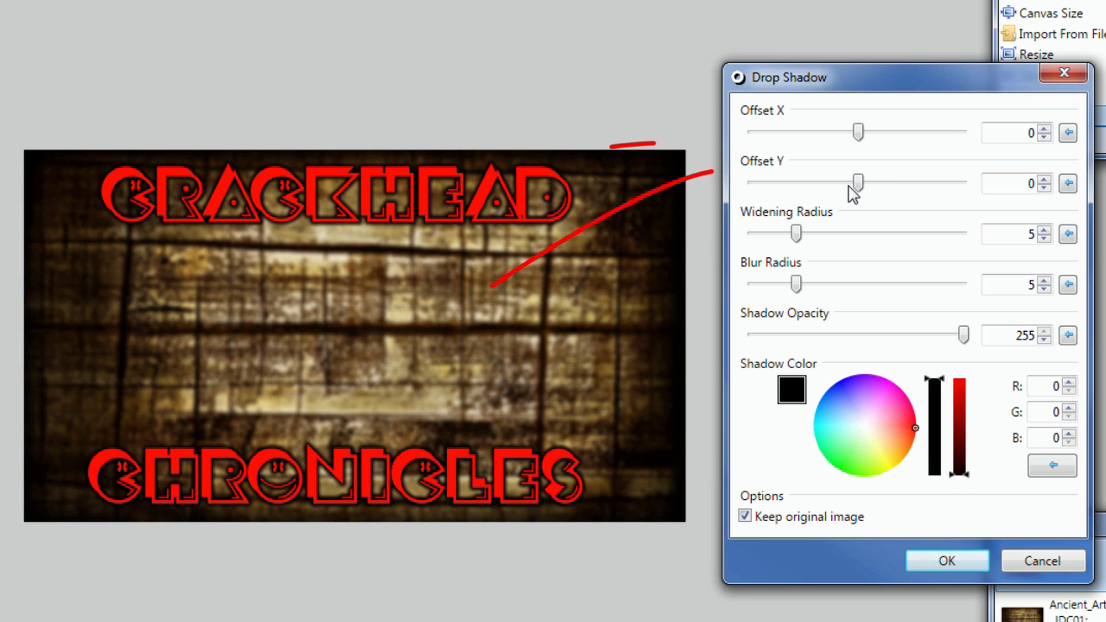
left_click_drag(858, 182, 893, 183)
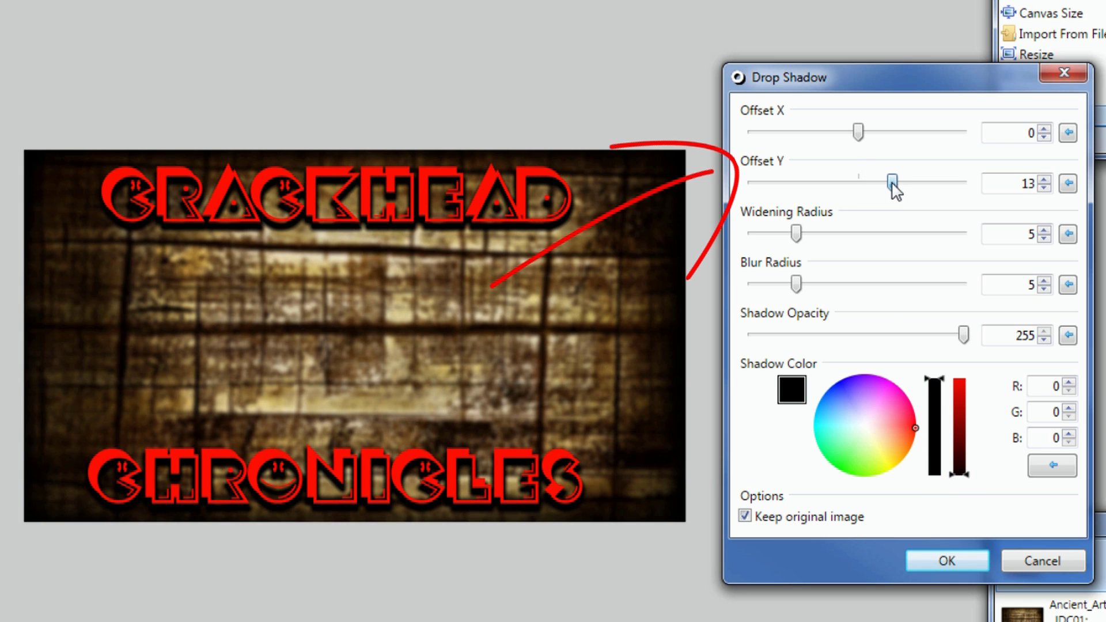
left_click_drag(857, 131, 887, 132)
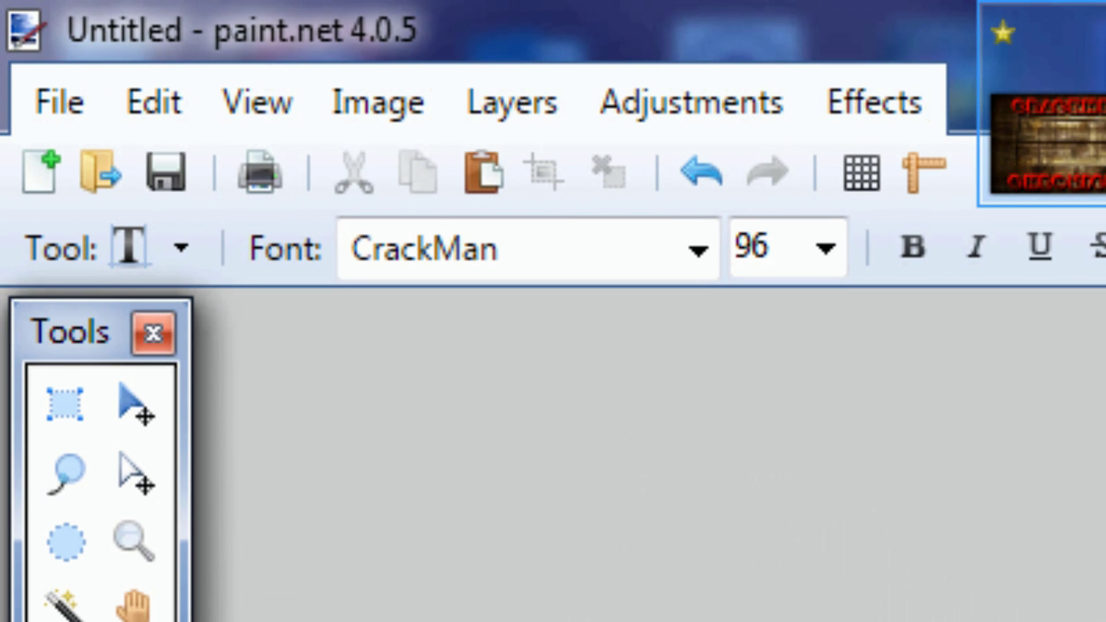
- Import Gas_Face.png from Photos > Product Reviews > Review Head Pics as a new layer
left_click(537, 112)
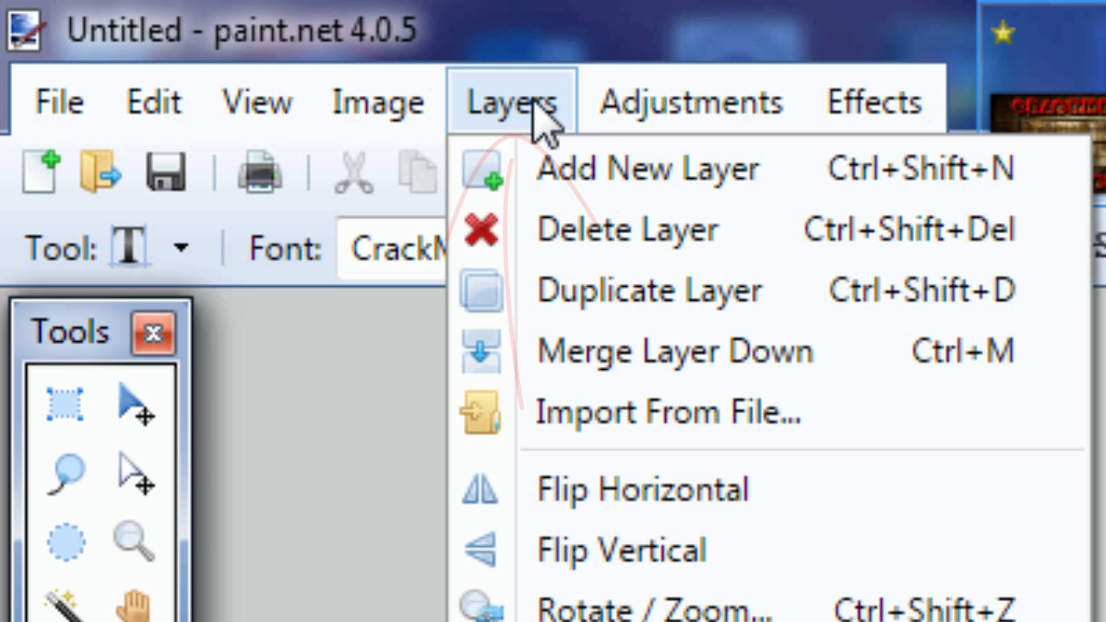
left_click(600, 413)
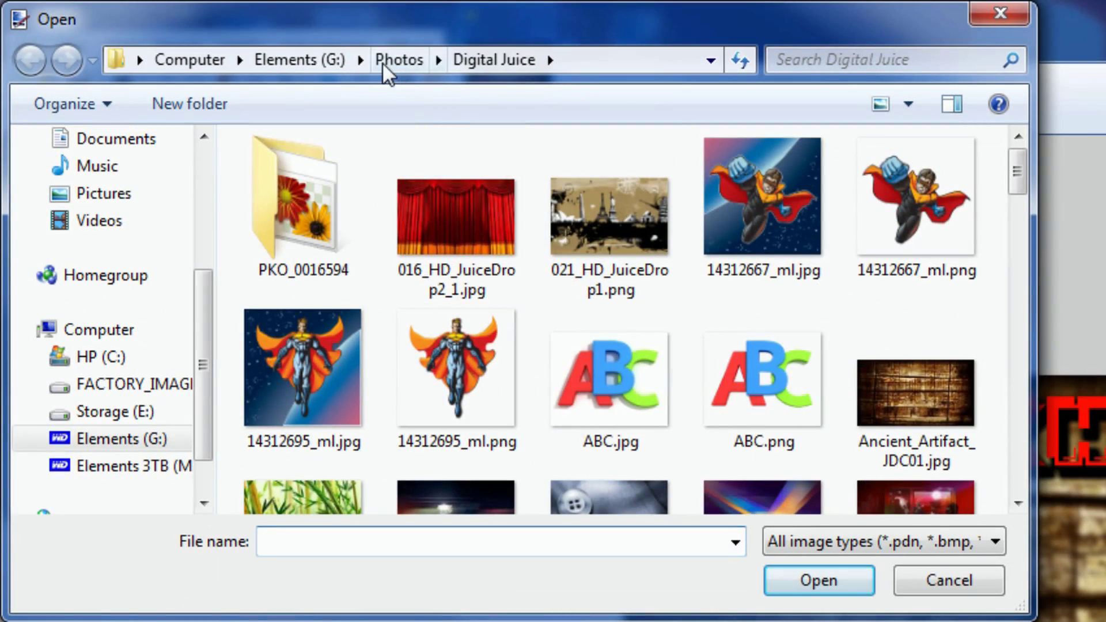
left_click(382, 61)
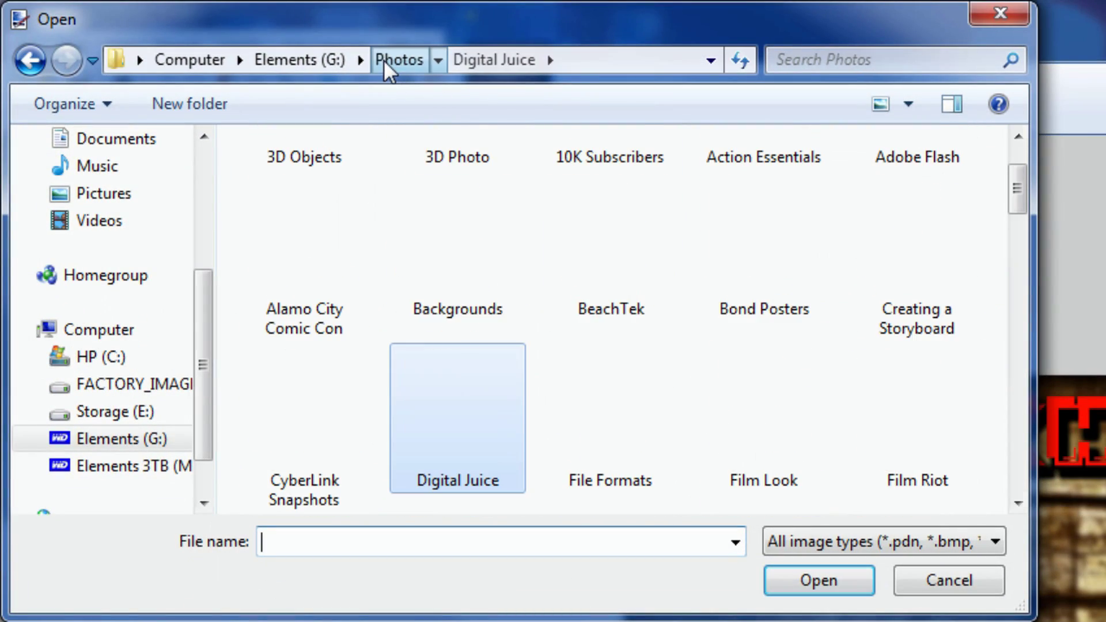
left_click_drag(1014, 183, 1048, 341)
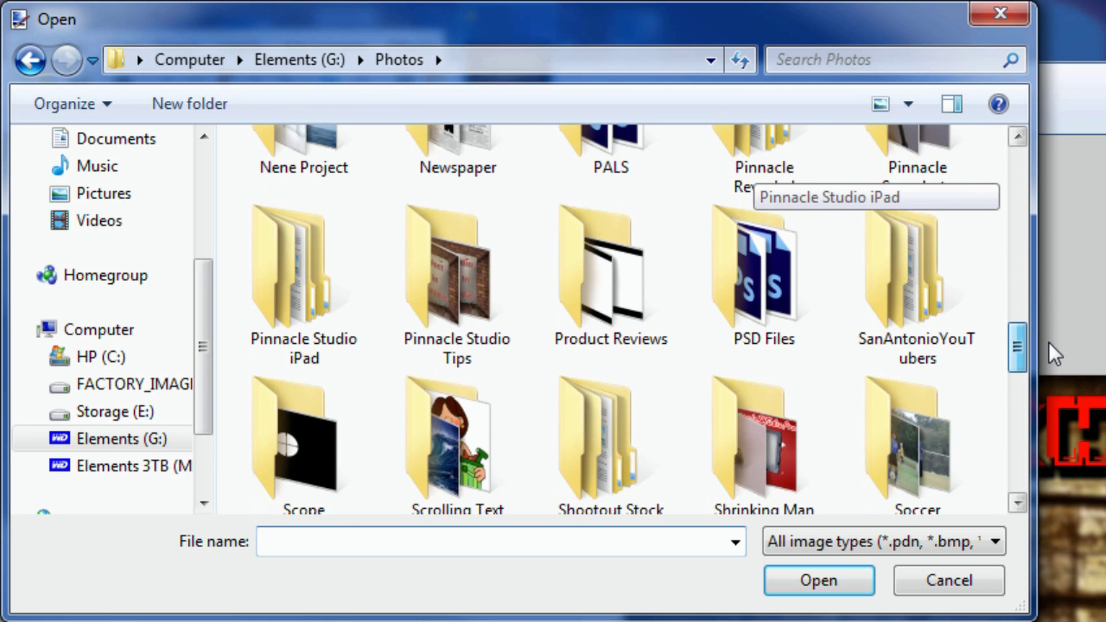
double_click(621, 270)
left_click_drag(1017, 254, 1053, 451)
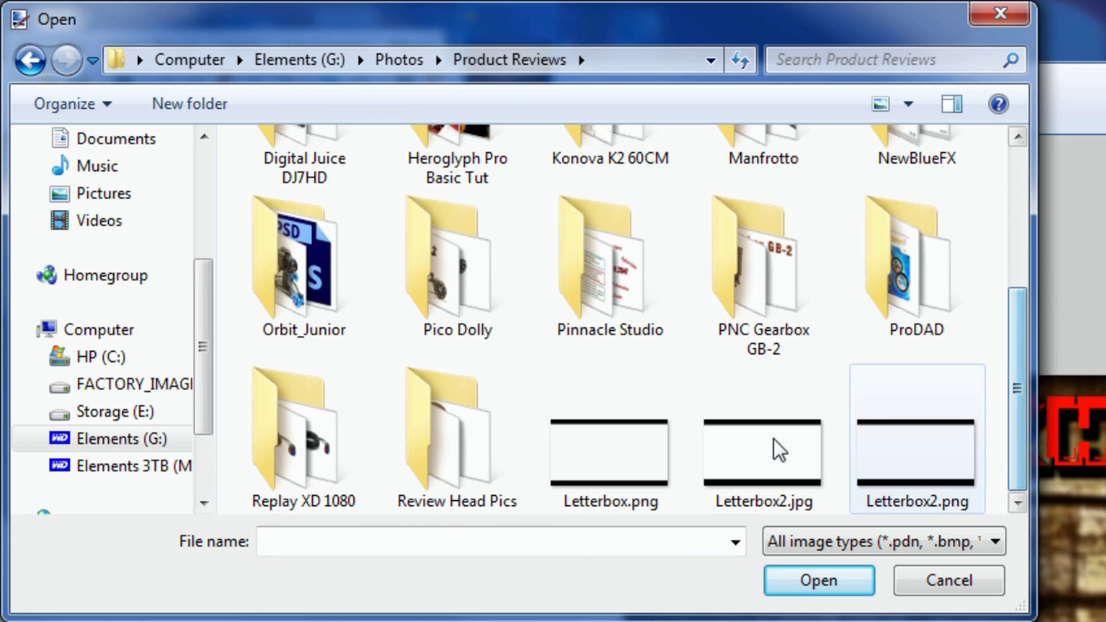
double_click(426, 429)
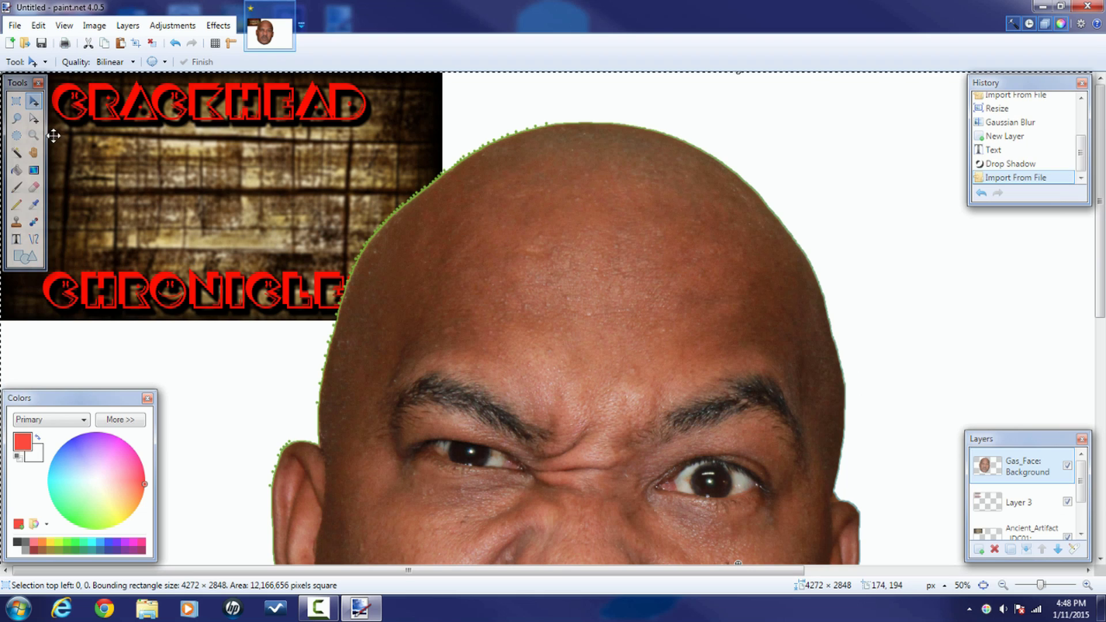
- Undo the resize, then shrink the face and drag it between the two titles
key("ctrl+z")
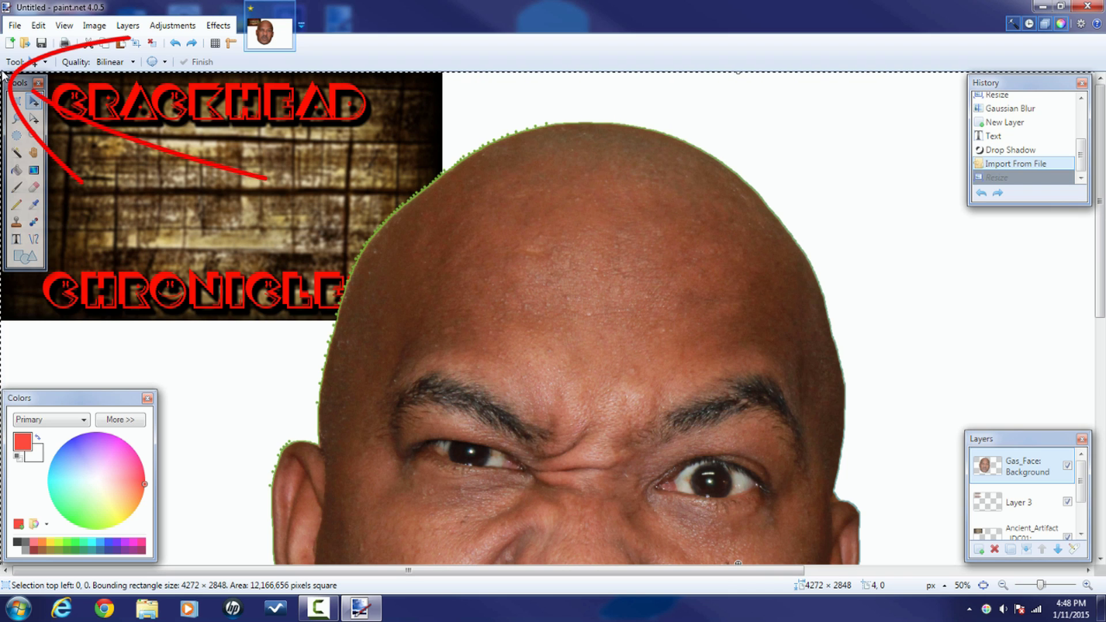
left_click_drag(73, 116, 427, 327)
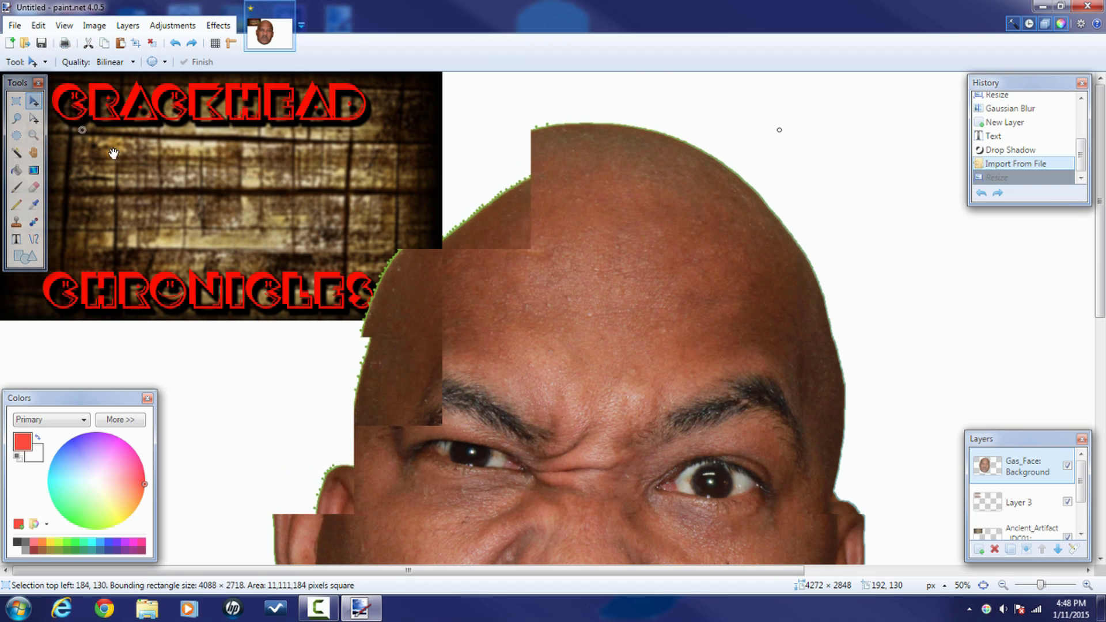
mouse_move(576, 368)
left_mouse_down()
mouse_move(110, 244)
mouse_move(603, 311)
mouse_move(345, 186)
mouse_move(304, 186)
mouse_move(774, 458)
mouse_move(629, 480)
mouse_move(629, 410)
left_mouse_up()
left_click_drag(771, 275, 375, 187)
key("Return")
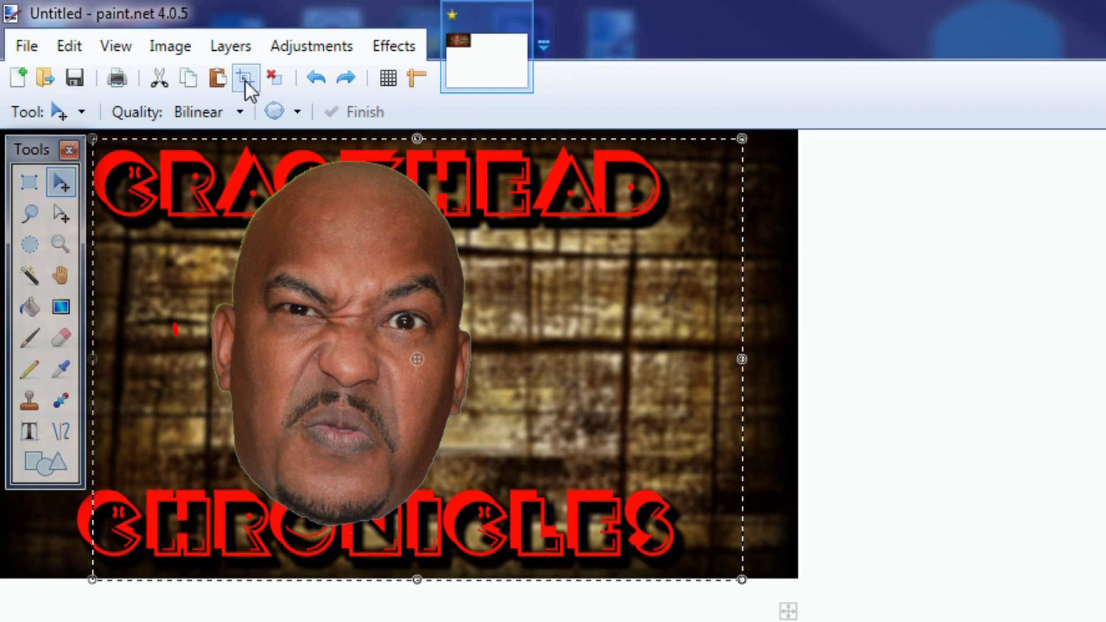
- Set the canvas size to 1280 × 720 pixels
left_click(172, 49)
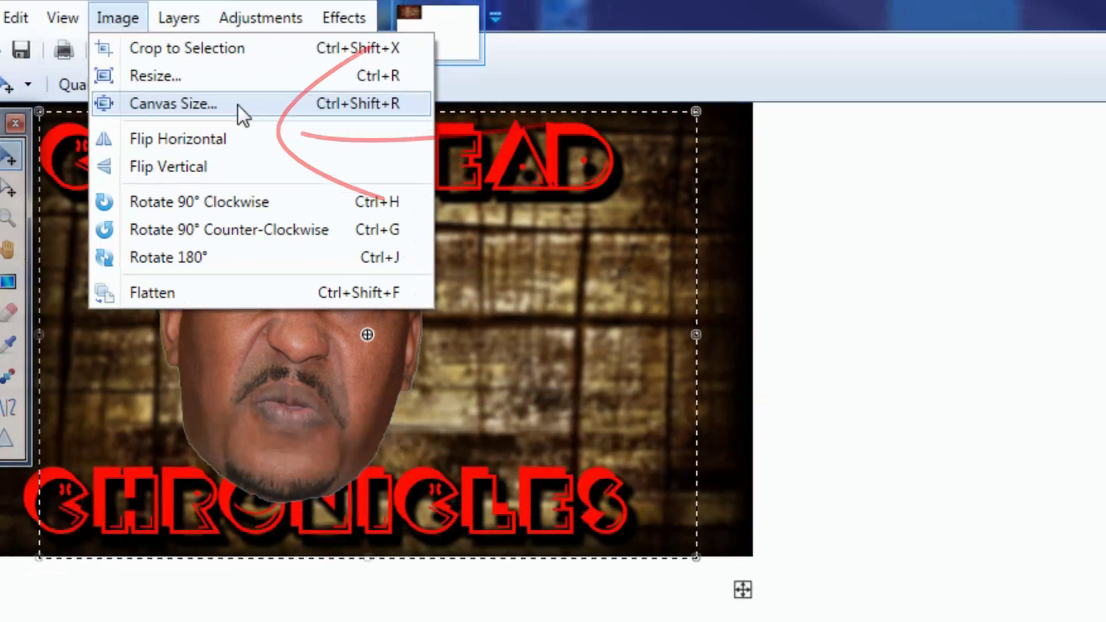
left_click(291, 134)
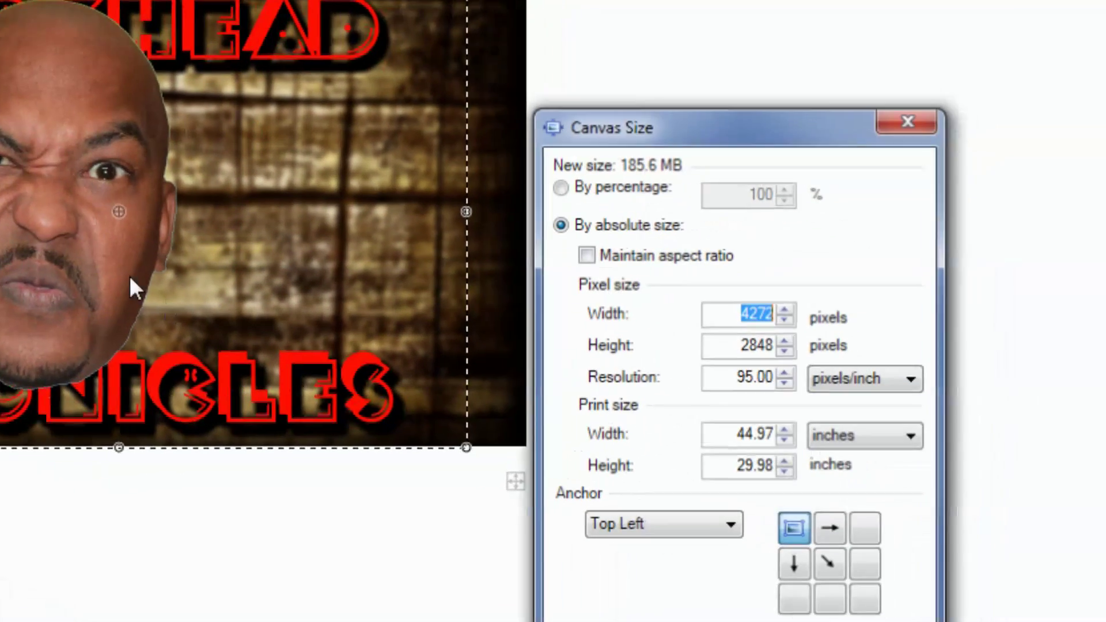
type("128")
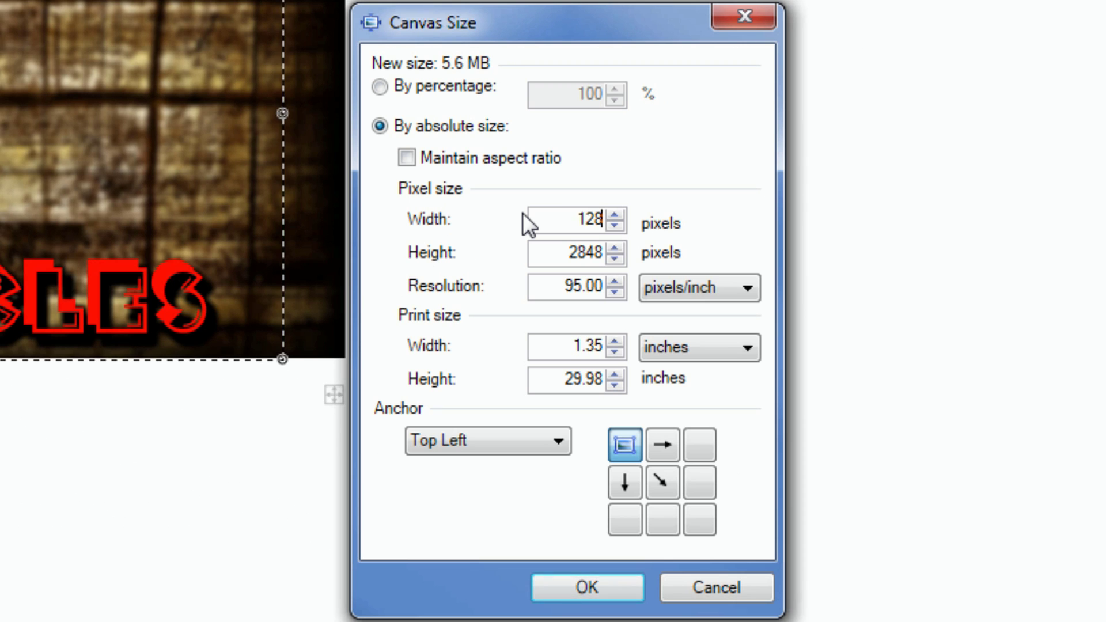
type("0")
double_click(555, 253)
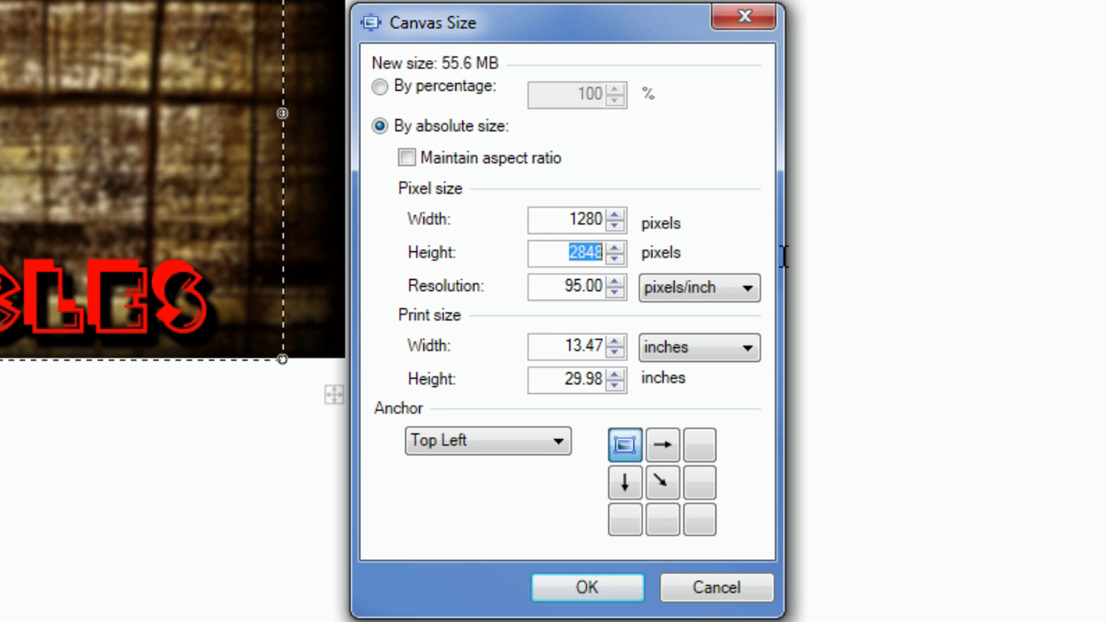
type("720")
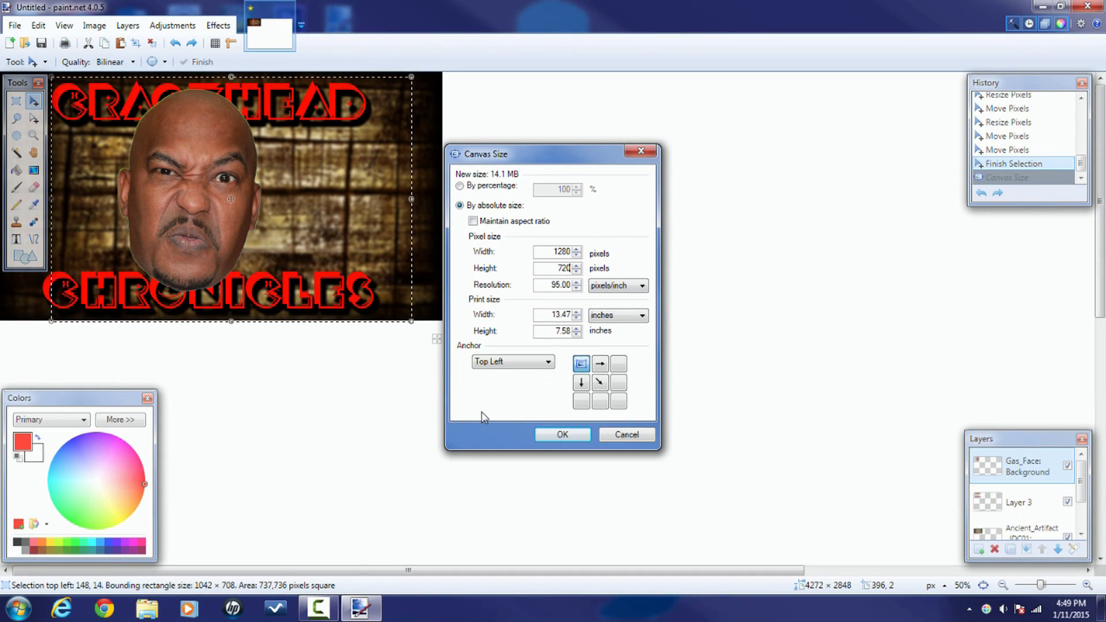
left_click(560, 436)
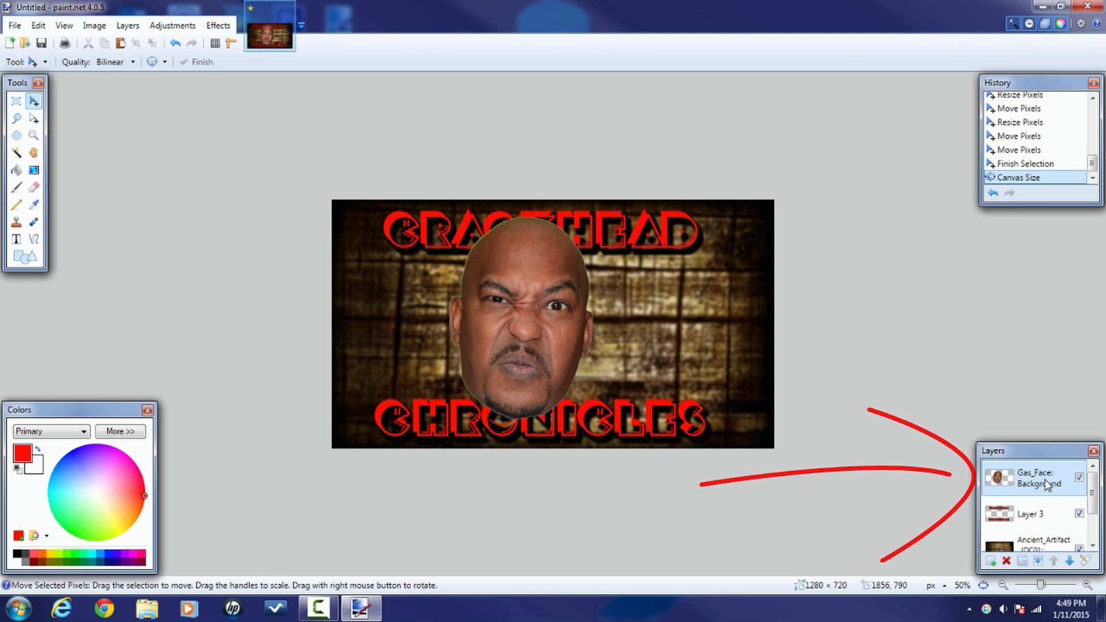
- Scale the face proportionally and centre it between CRACKHEAD and CHRONICLES
key("ctrl+a")
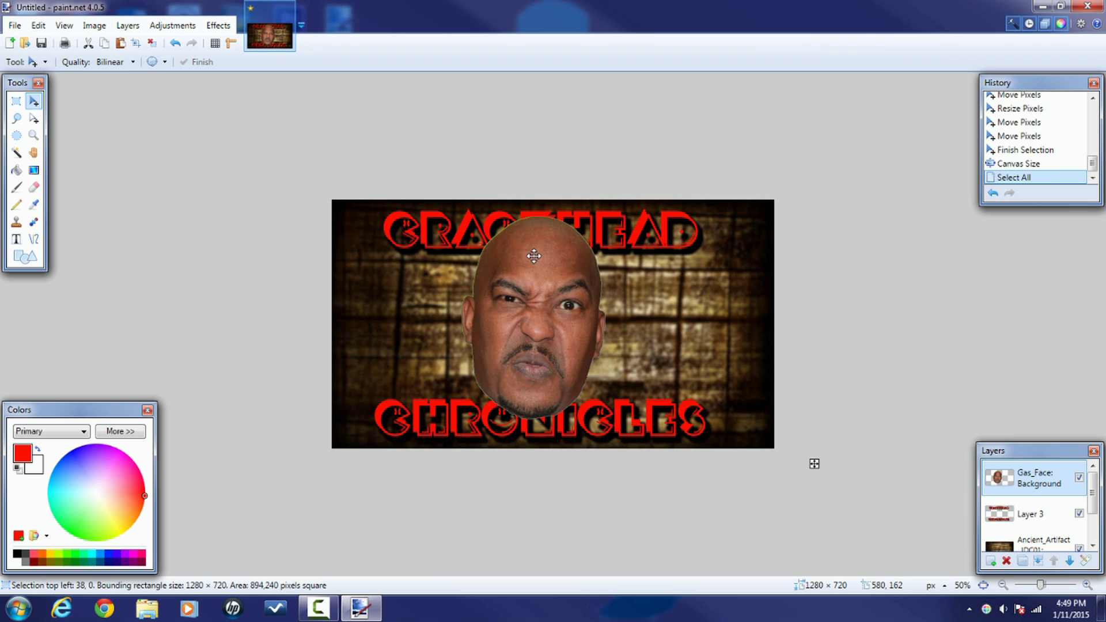
left_click_drag(519, 256, 542, 261)
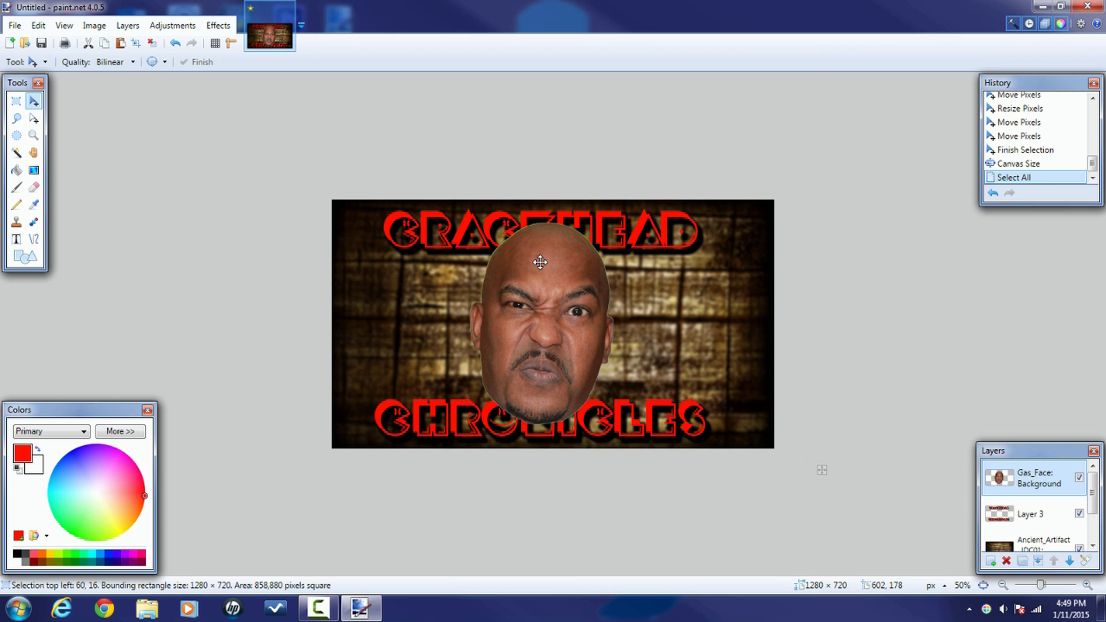
left_click_drag(542, 262, 541, 261)
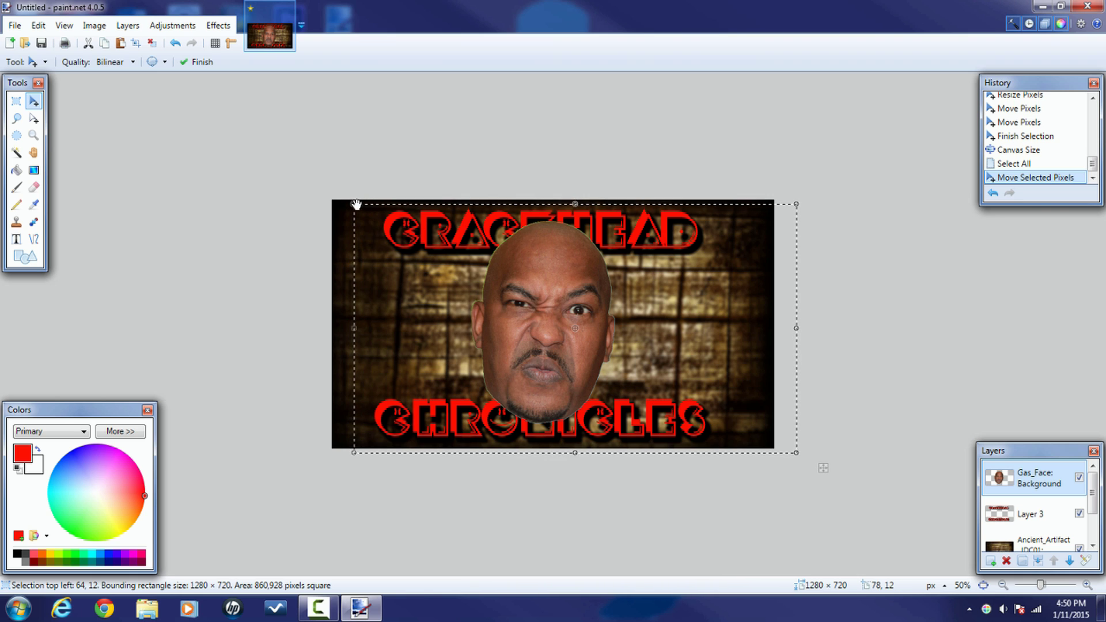
left_click_drag(356, 206, 426, 249)
left_click_drag(582, 302, 545, 284)
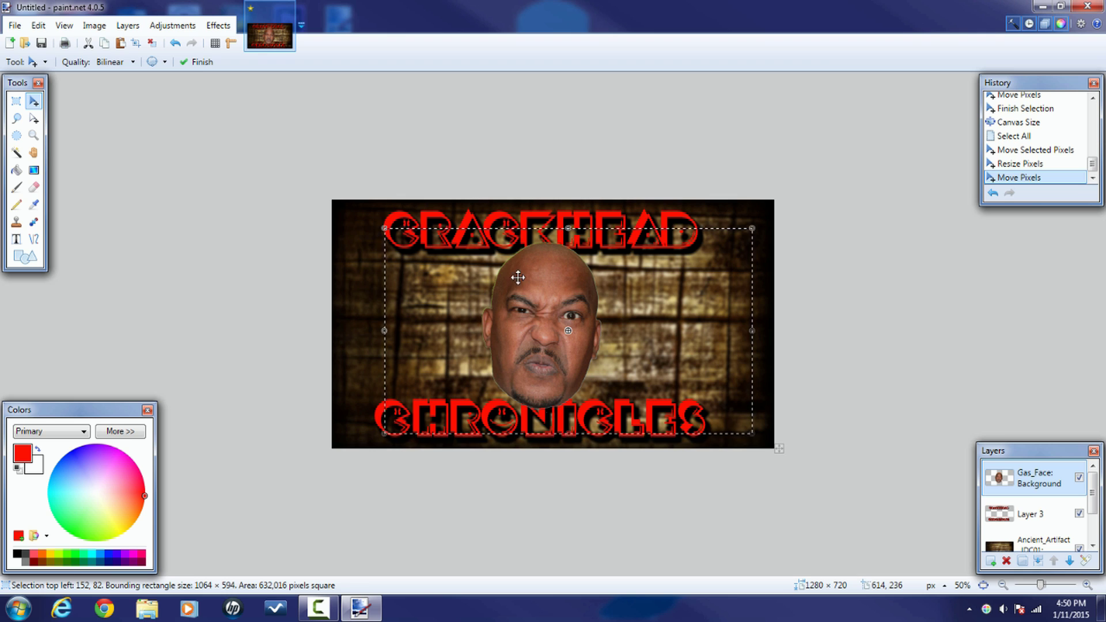
key("shift")
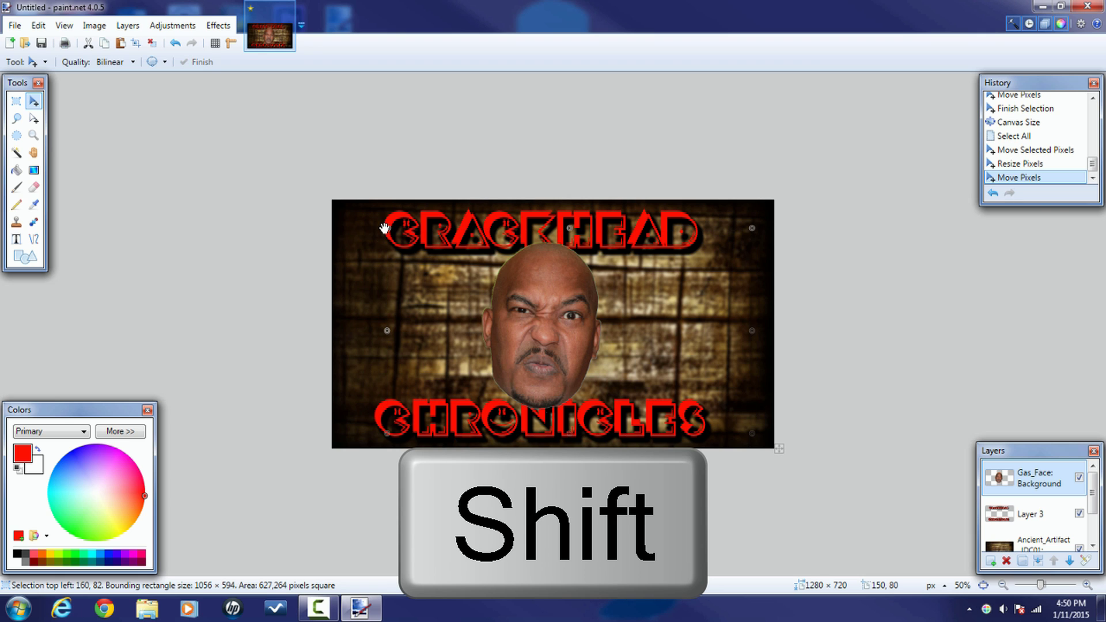
mouse_move(385, 228)
left_mouse_down()
mouse_move(387, 288)
mouse_move(421, 257)
left_mouse_up()
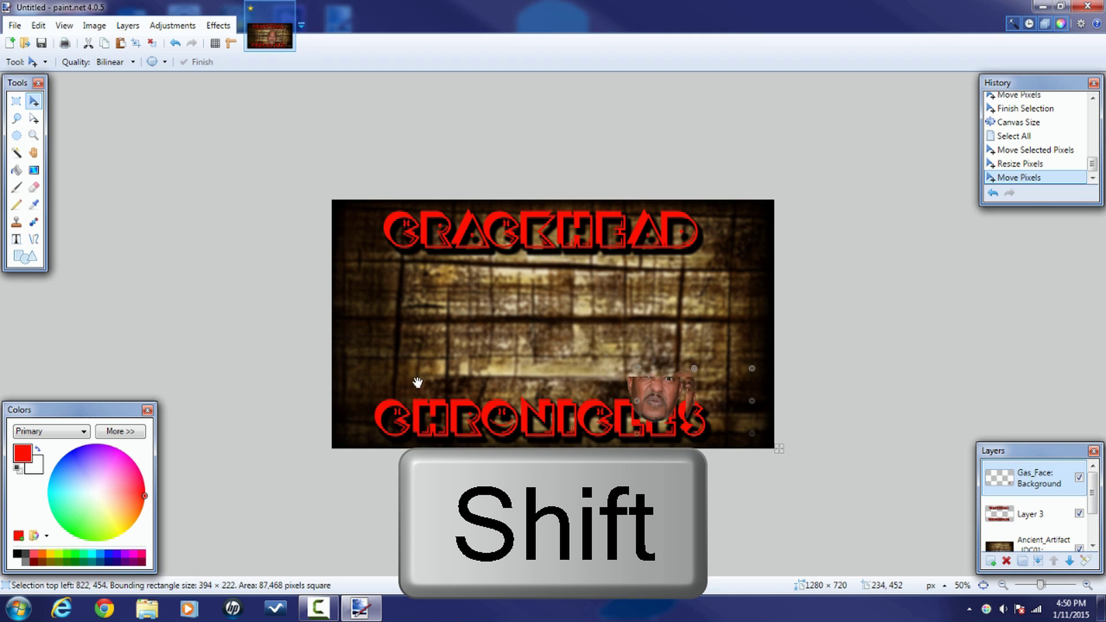
mouse_move(421, 257)
left_mouse_down()
mouse_move(425, 294)
mouse_move(396, 262)
left_mouse_up()
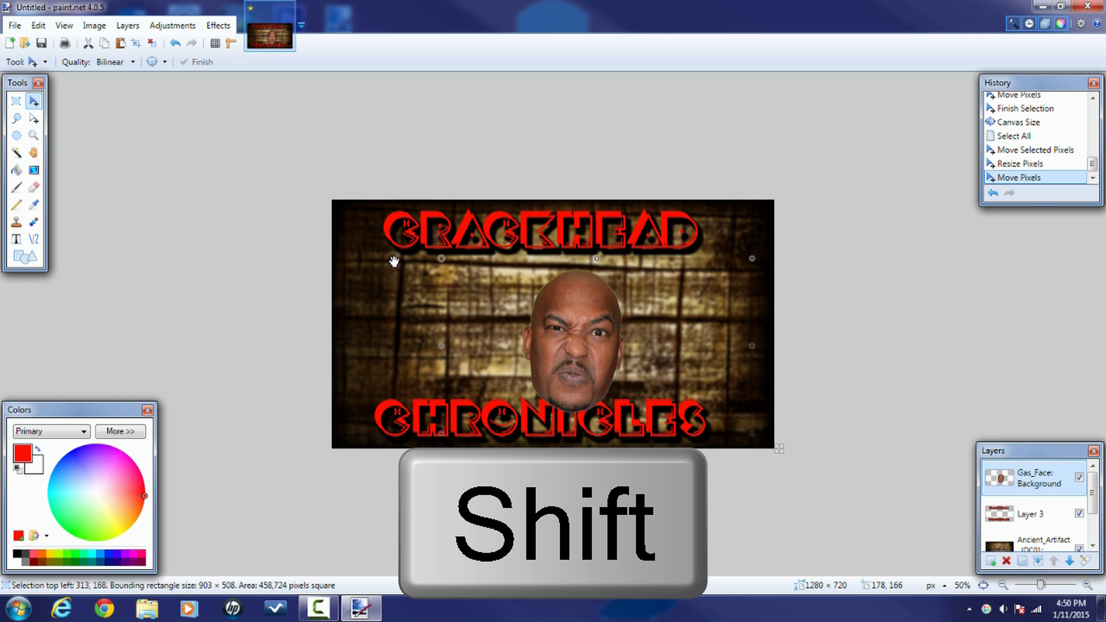
left_click_drag(396, 262, 389, 256)
left_click_drag(577, 308, 532, 289)
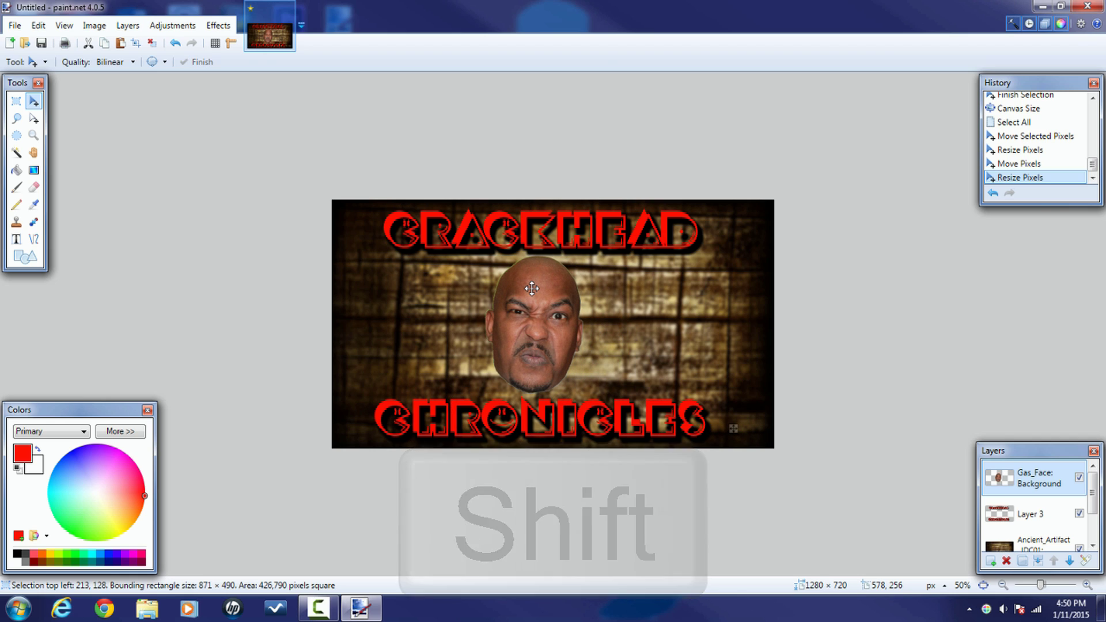
left_click_drag(532, 290, 534, 288)
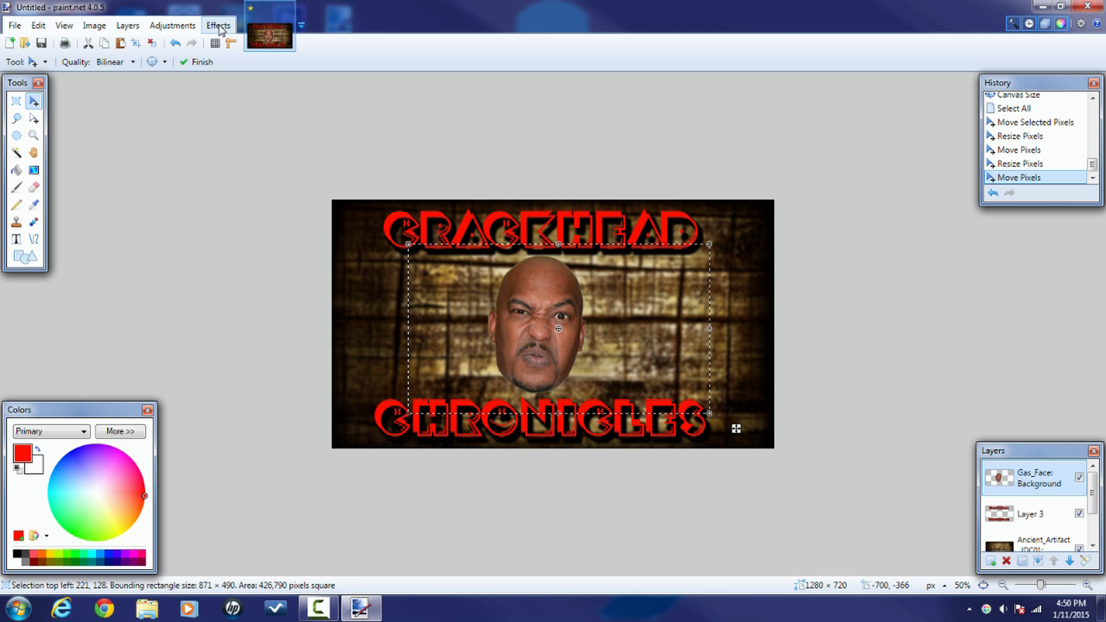
left_click(219, 28)
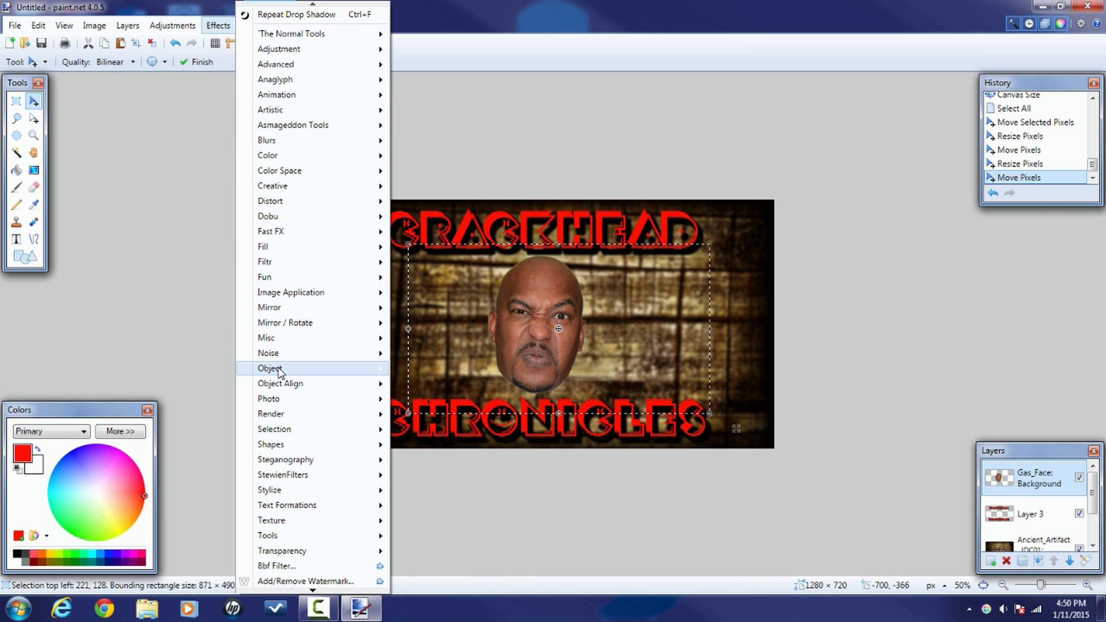
mouse_move(269, 368)
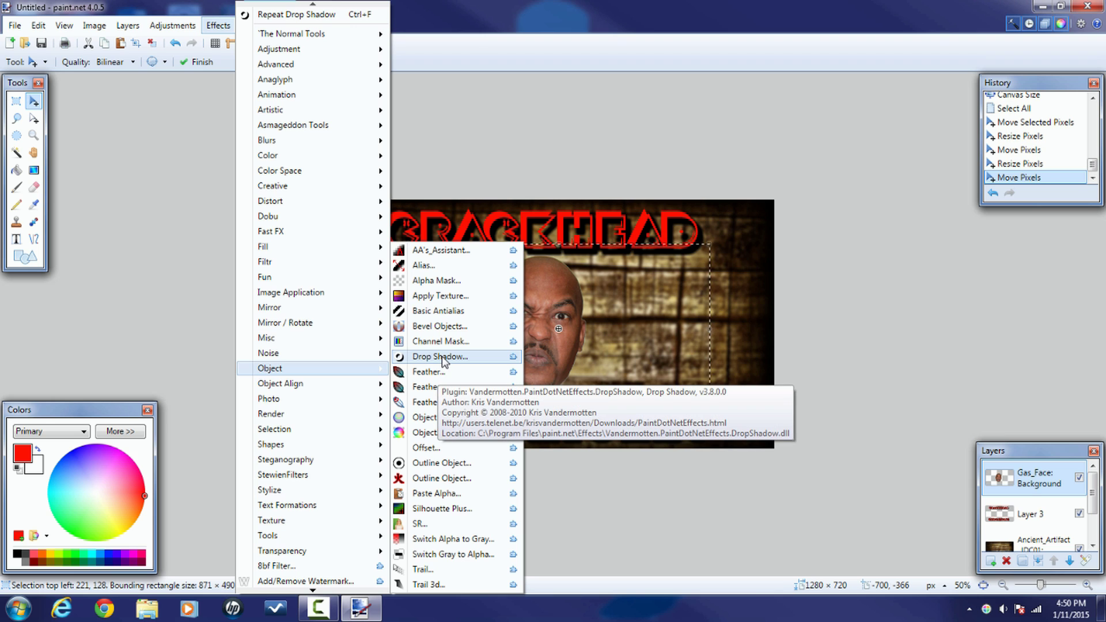
- Give the face a black drop shadow, keeping offsets 11 and 15
left_click(441, 357)
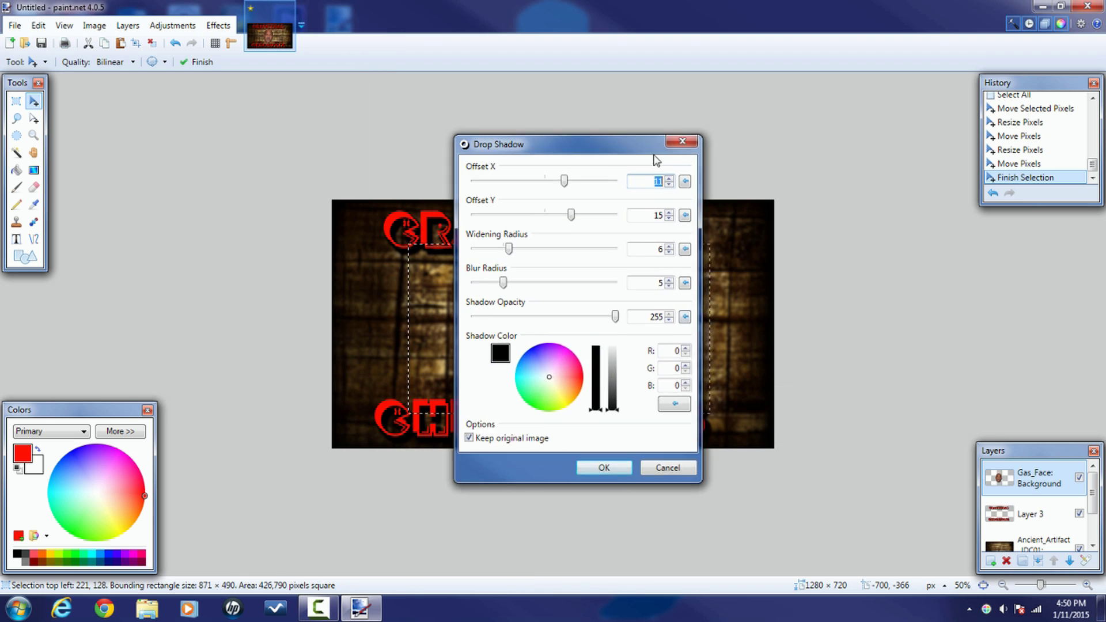
left_click_drag(576, 144, 846, 146)
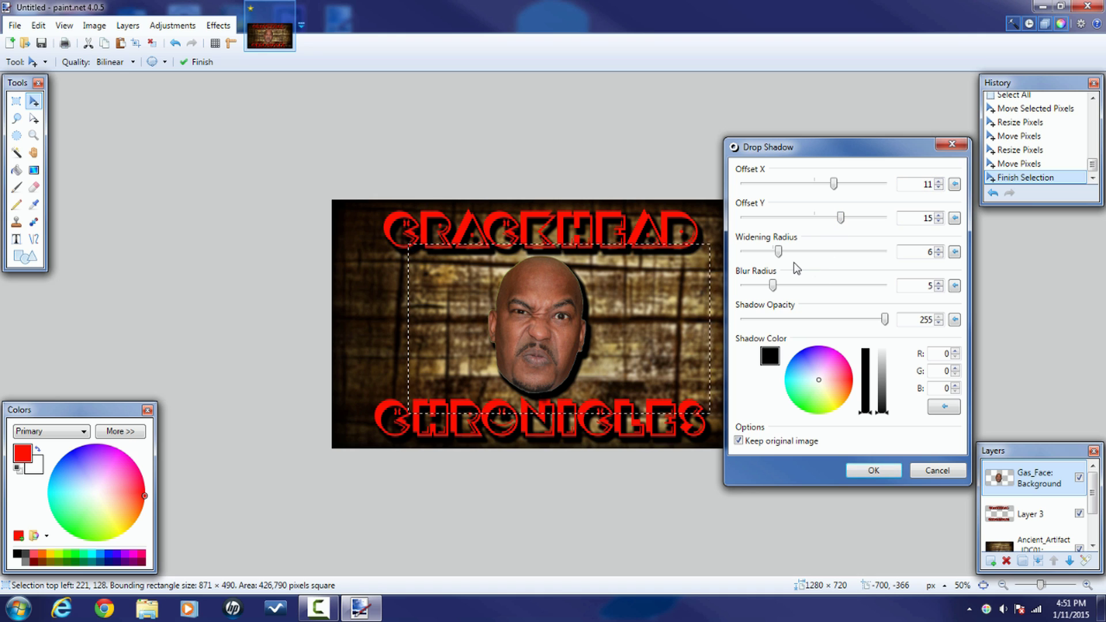
left_click(874, 470)
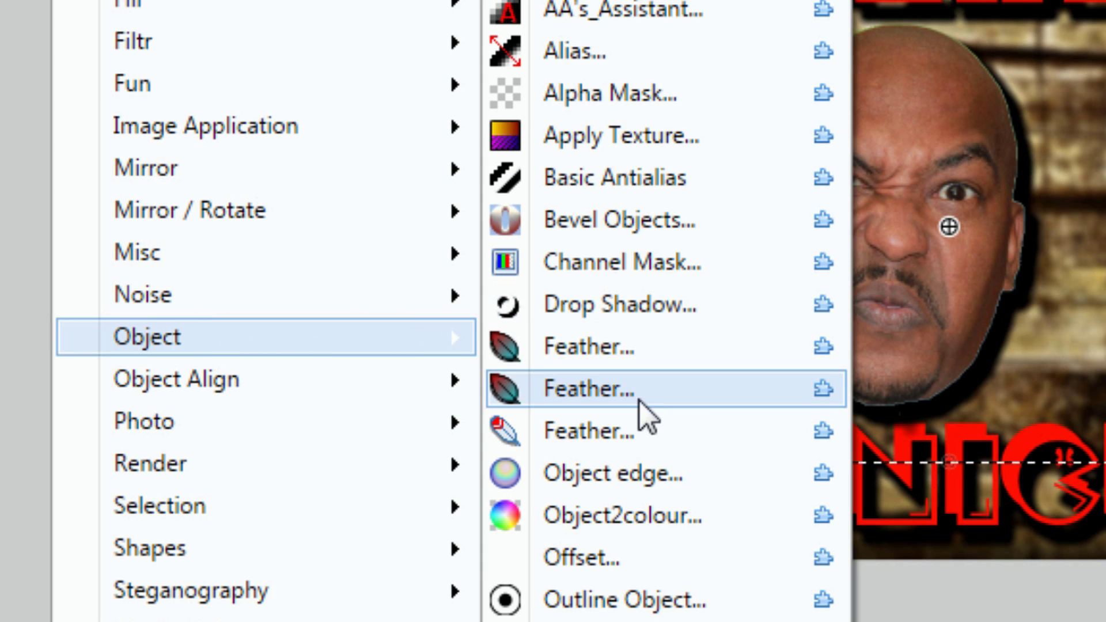
mouse_move(273, 122)
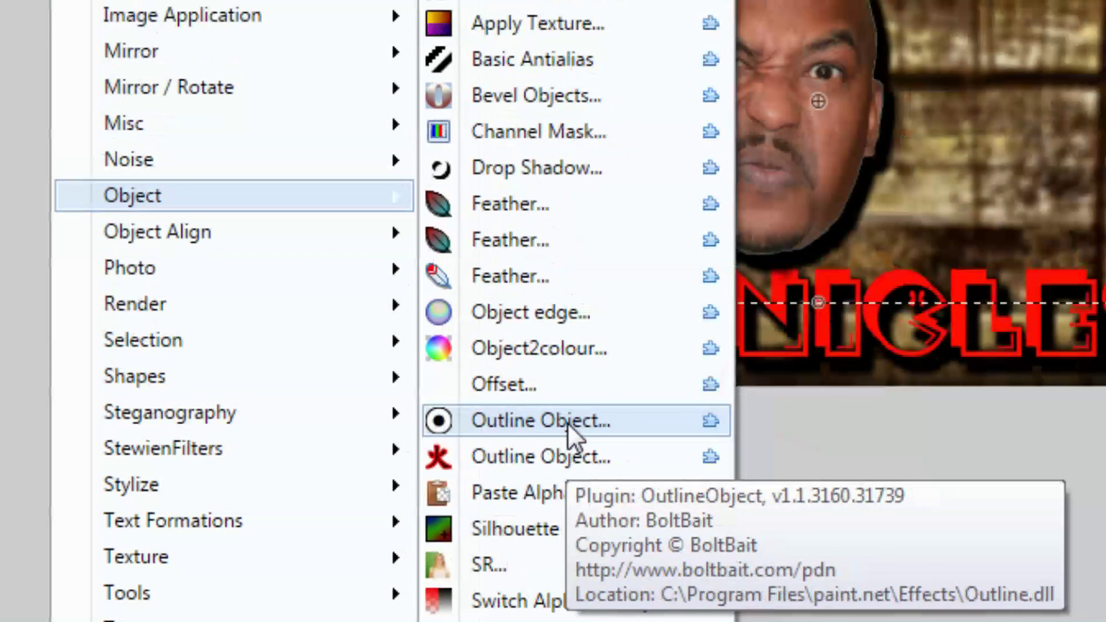
- Apply a pure black Outline Object effect to the face, then select the title text layer
left_click(668, 397)
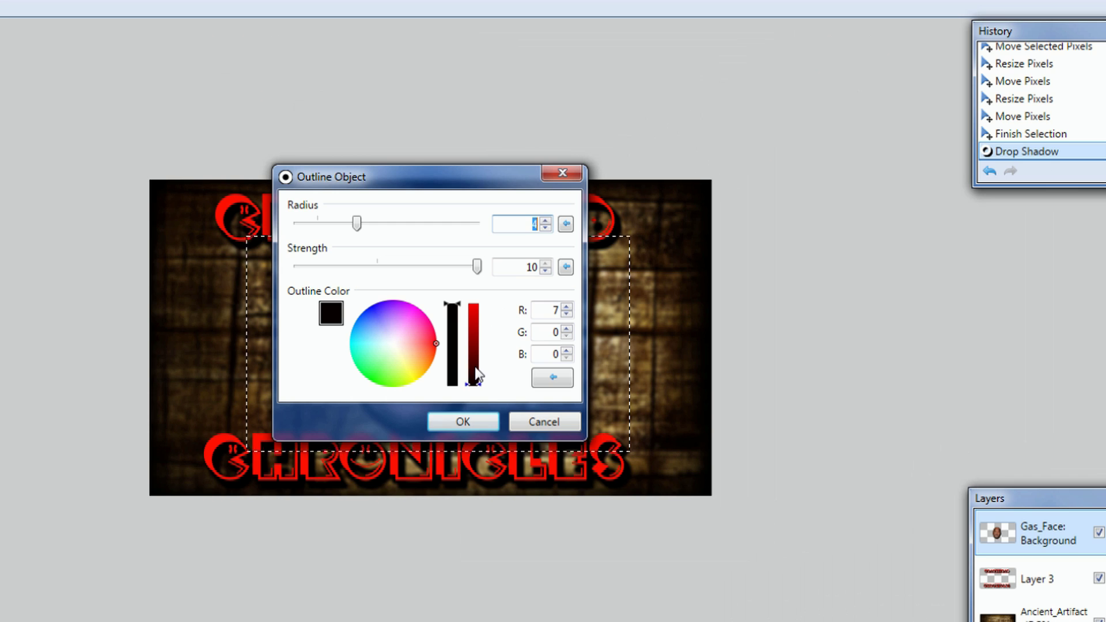
left_click_drag(477, 372, 479, 395)
left_click(469, 419)
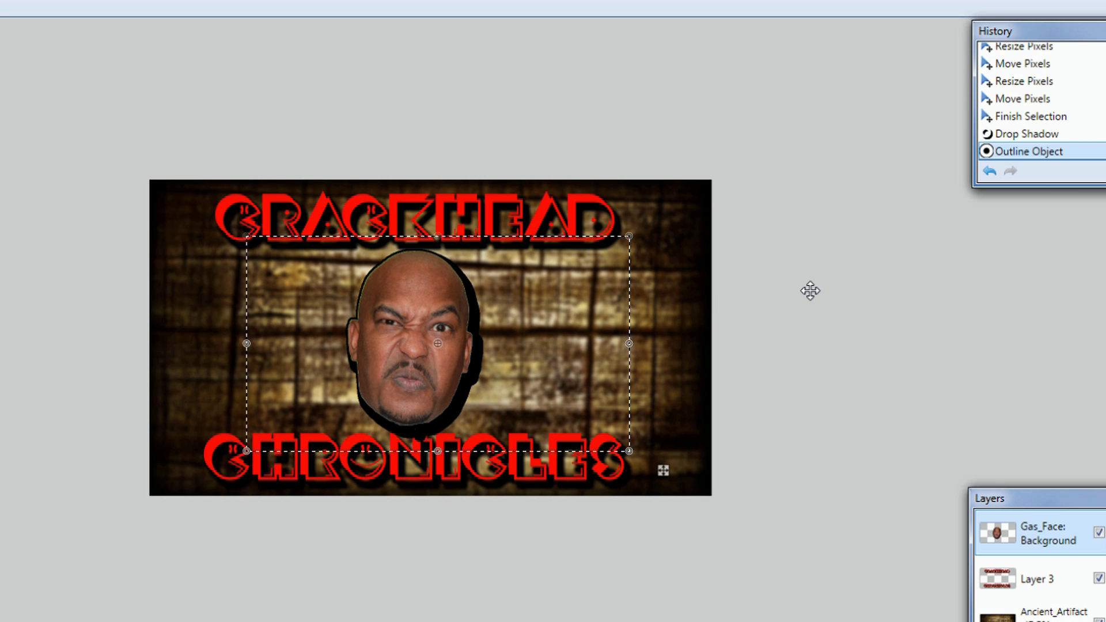
key("alt+Page_Down")
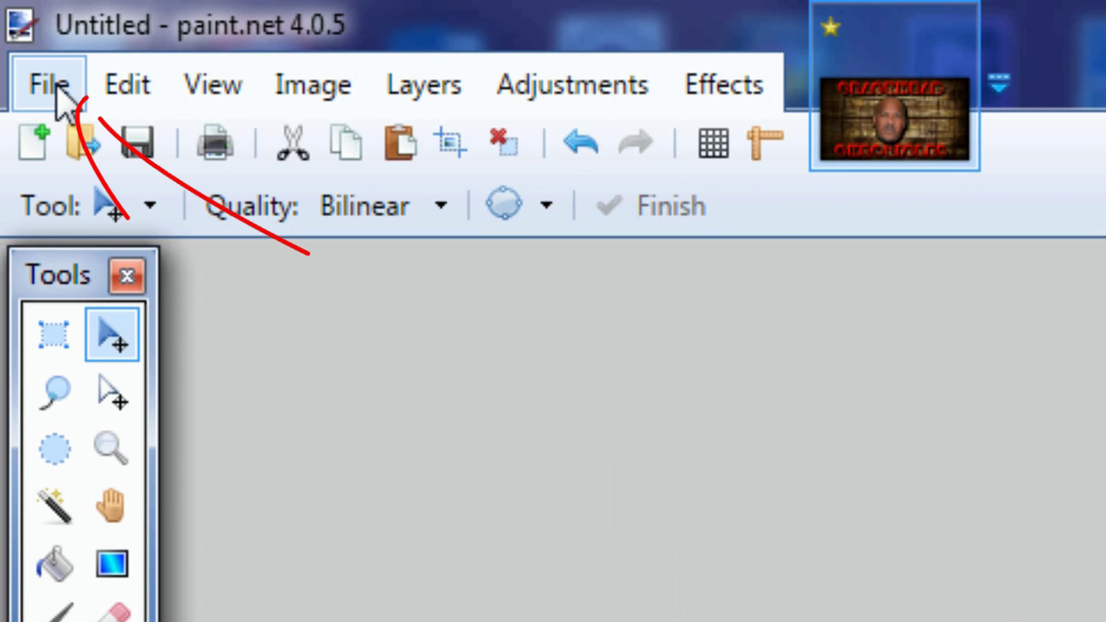
- Save the image as CrackHead with the JPEG file type
left_click(58, 95)
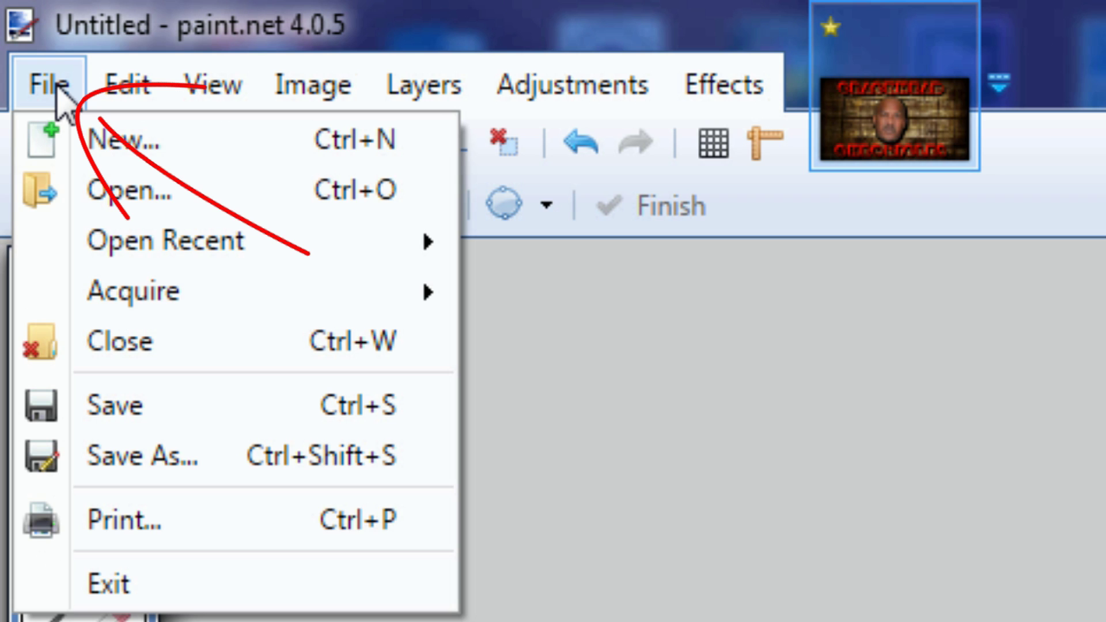
left_click(153, 453)
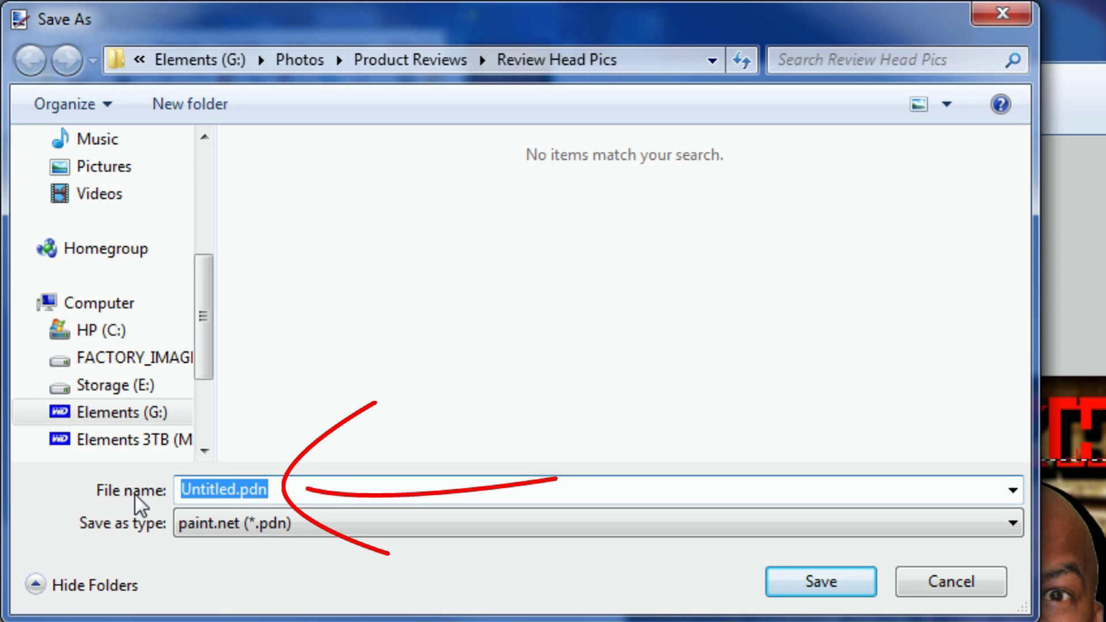
type("CrackHead")
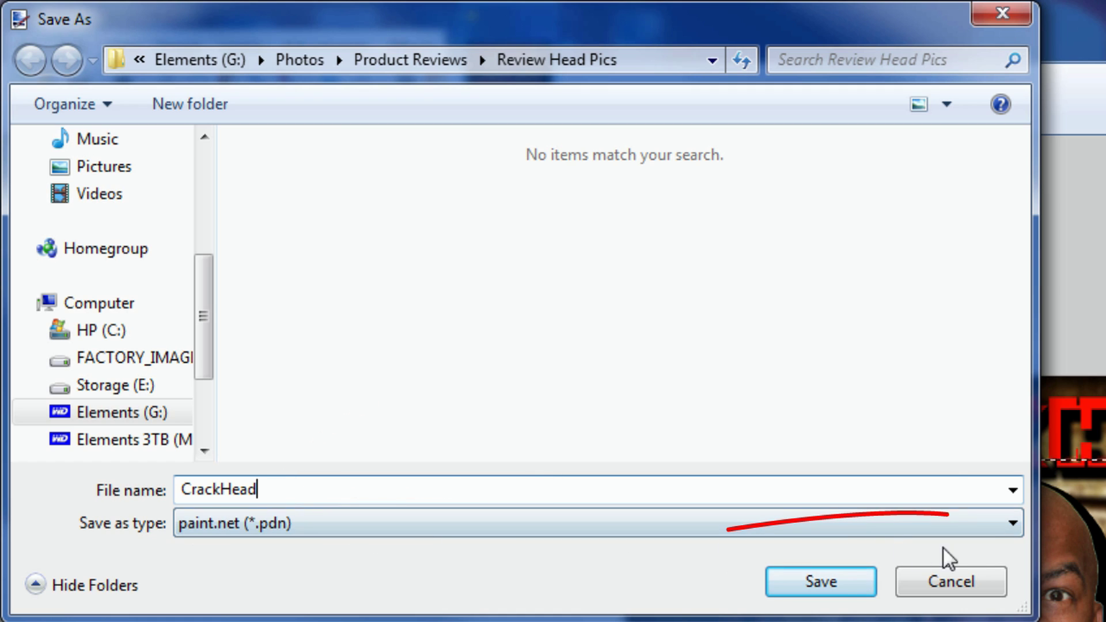
left_click(1012, 524)
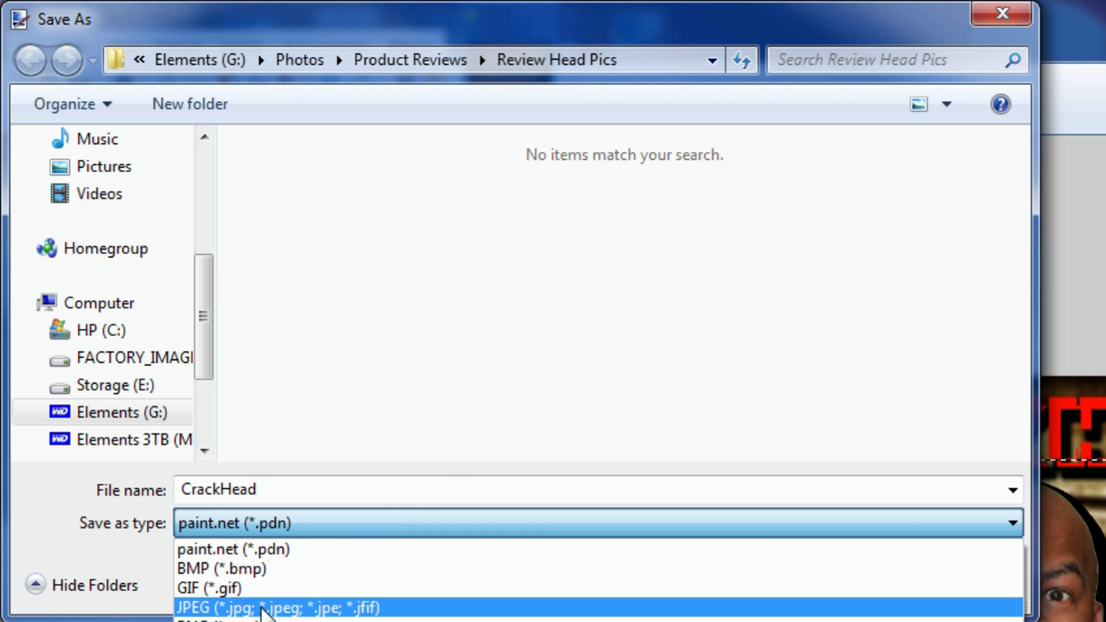
left_click(262, 610)
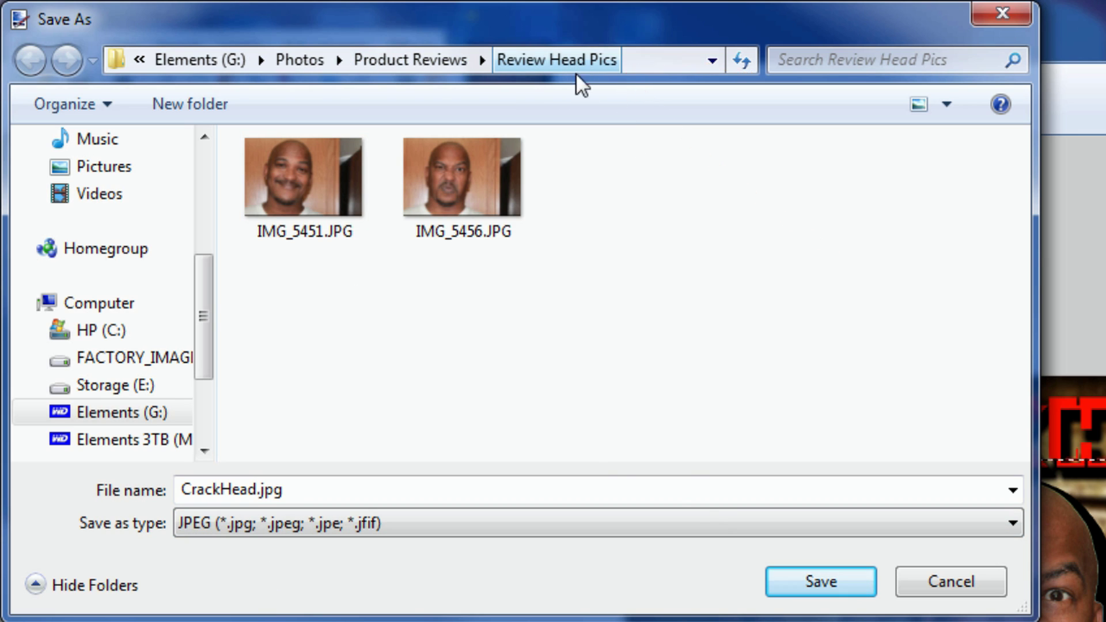
left_click(821, 575)
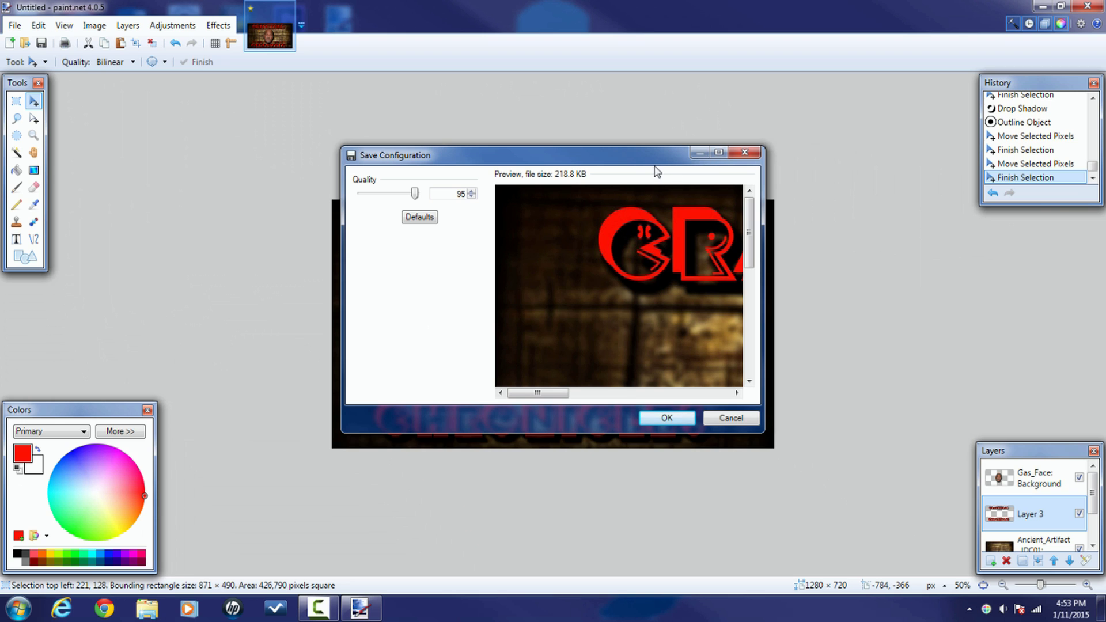
- Accept JPEG quality 95 and flatten the layers to finish saving CrackHead.jpg
left_click(720, 152)
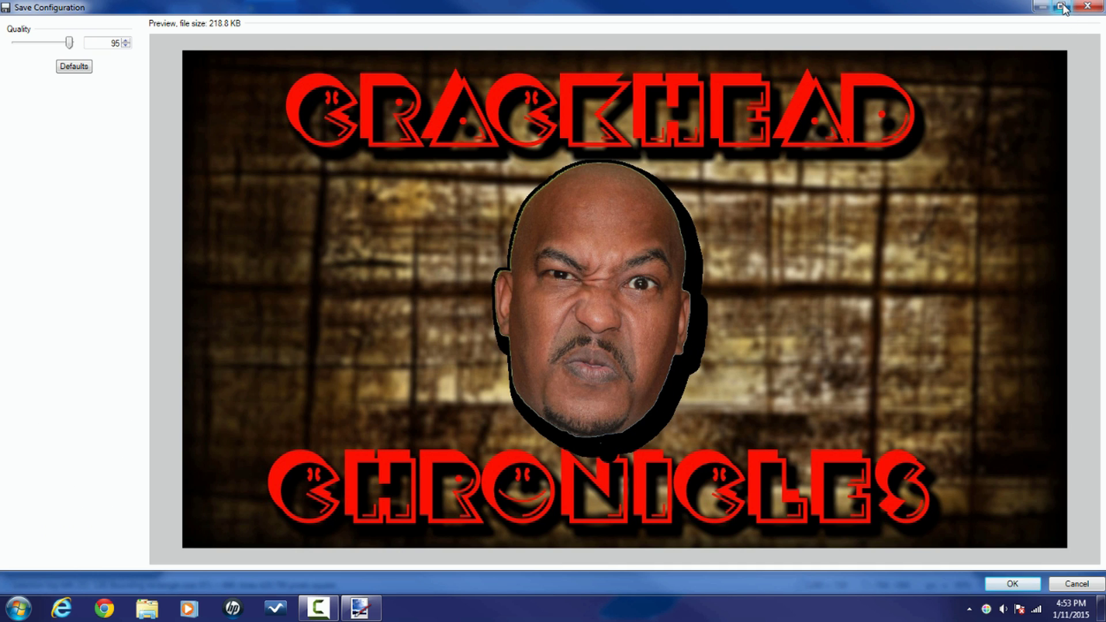
left_click(1063, 7)
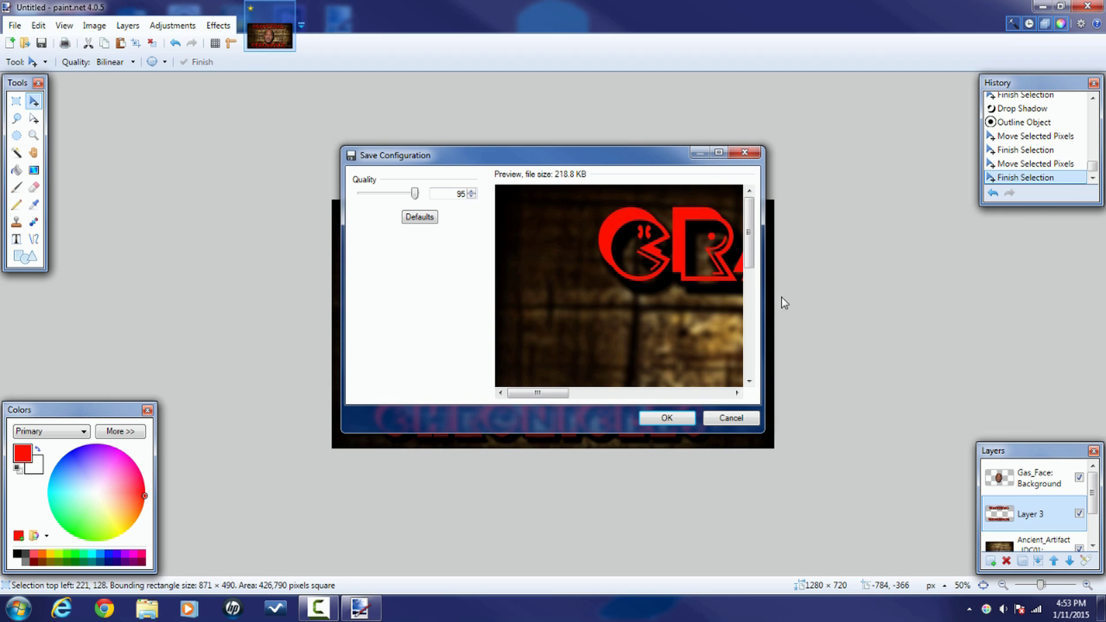
left_click(667, 418)
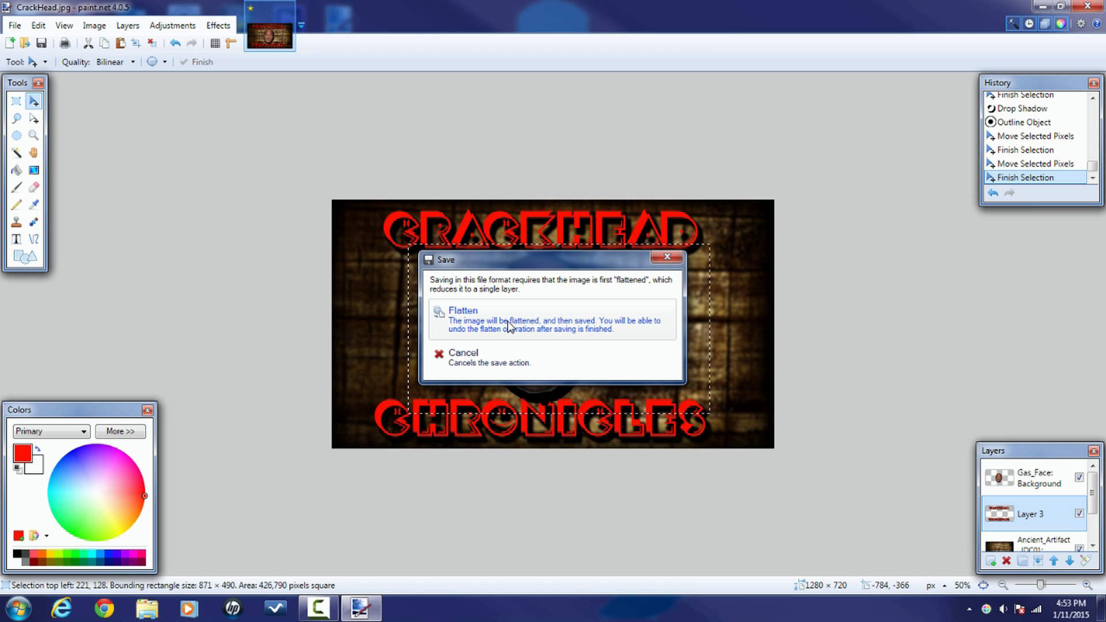
left_click(507, 321)
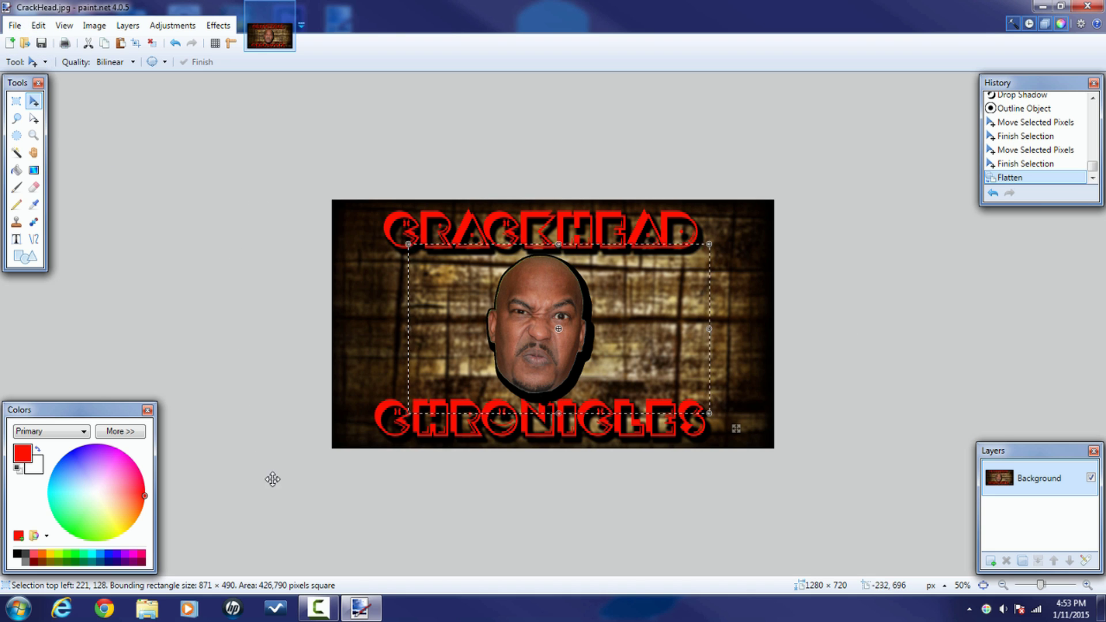
key("super+e")
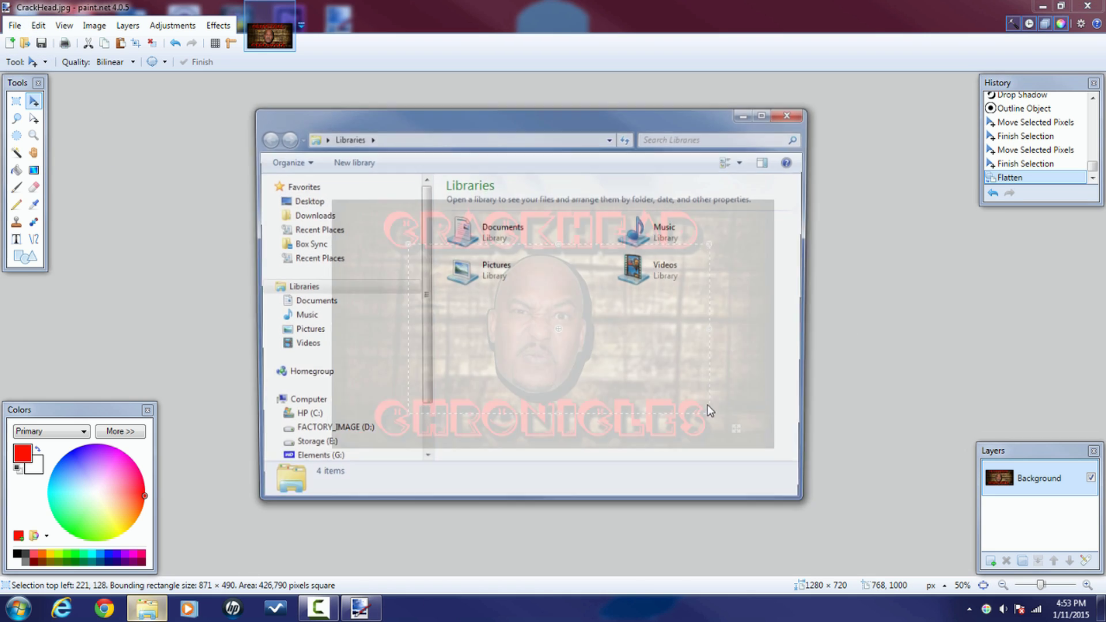
- Browse to Elements (G:) > Photos > Product Reviews > Review Head Pics and open CrackHead.jpg
left_click(334, 462)
double_click(487, 219)
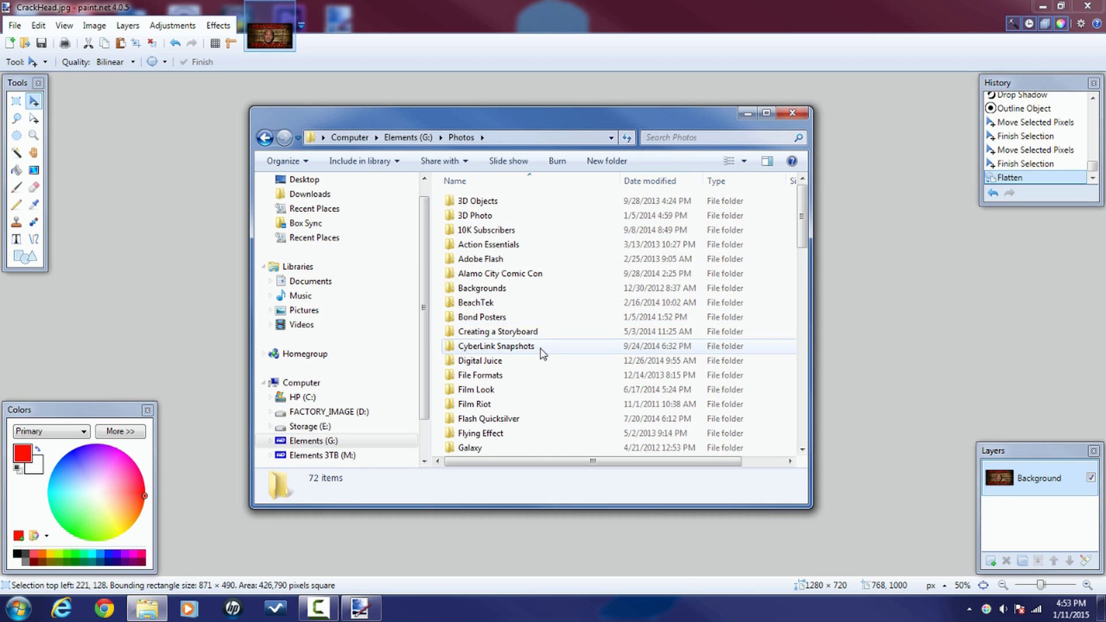
scroll(541, 353, "down", 6)
scroll(532, 375, "down", 5)
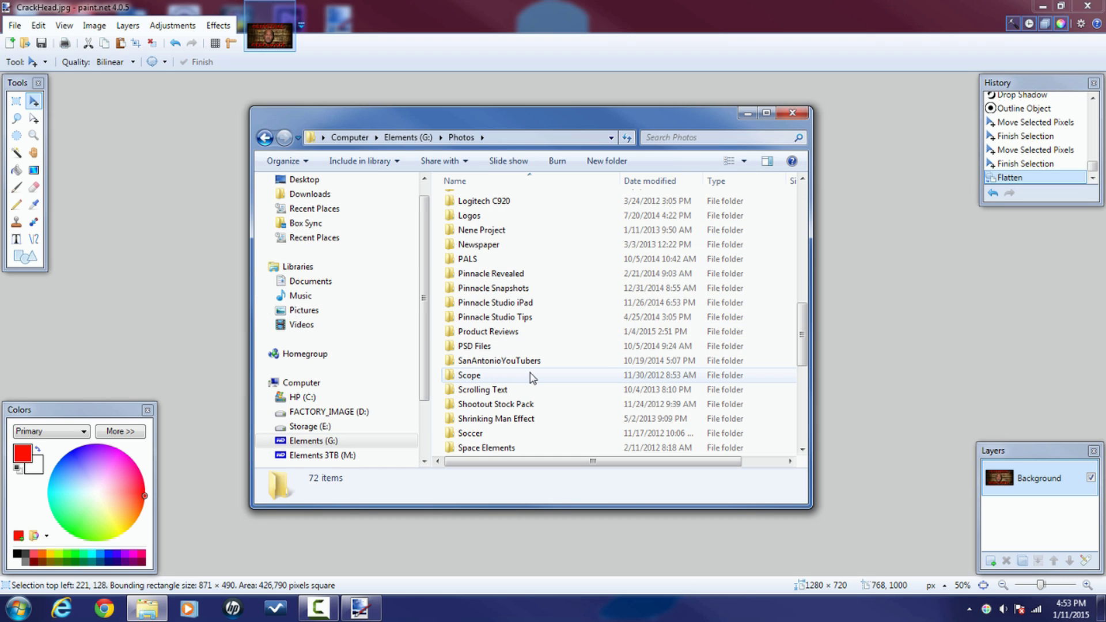
double_click(522, 333)
scroll(587, 360, "down", 3)
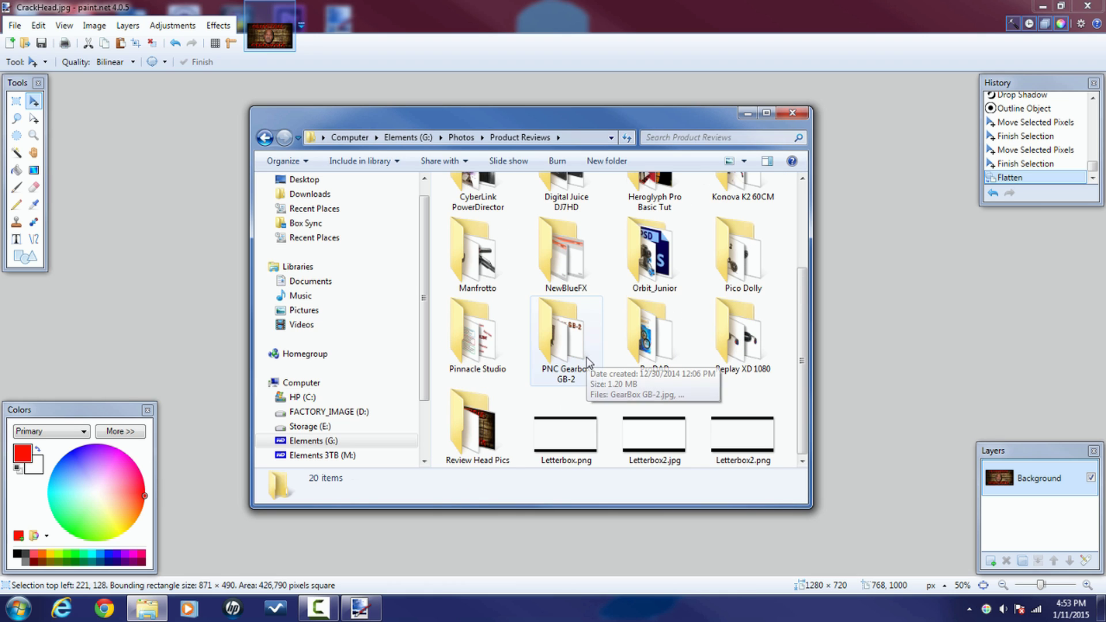
double_click(469, 429)
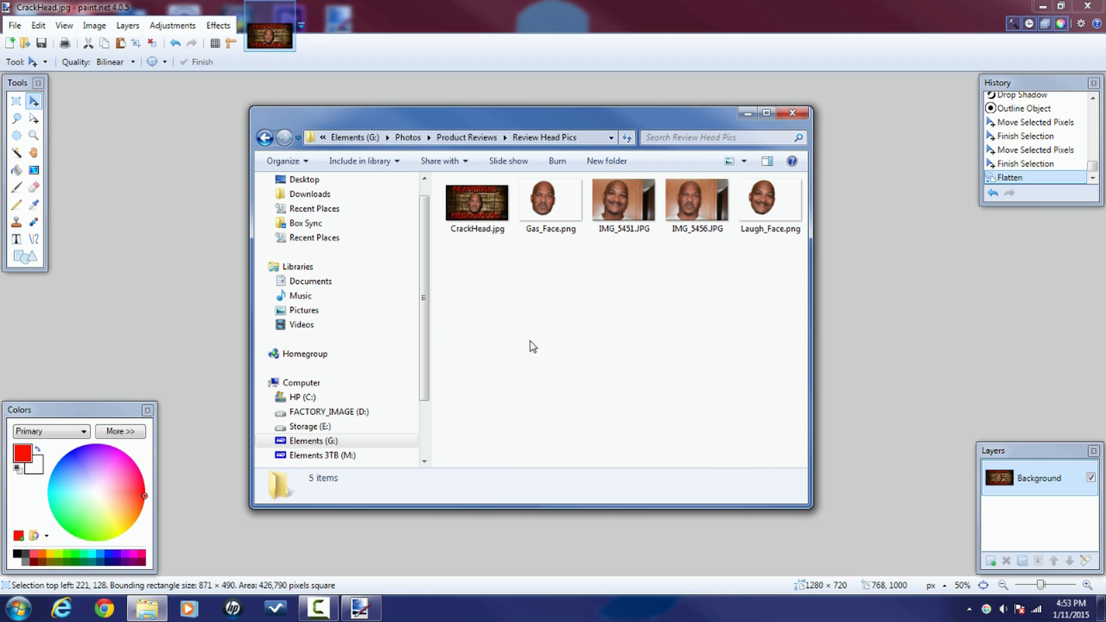
double_click(477, 202)
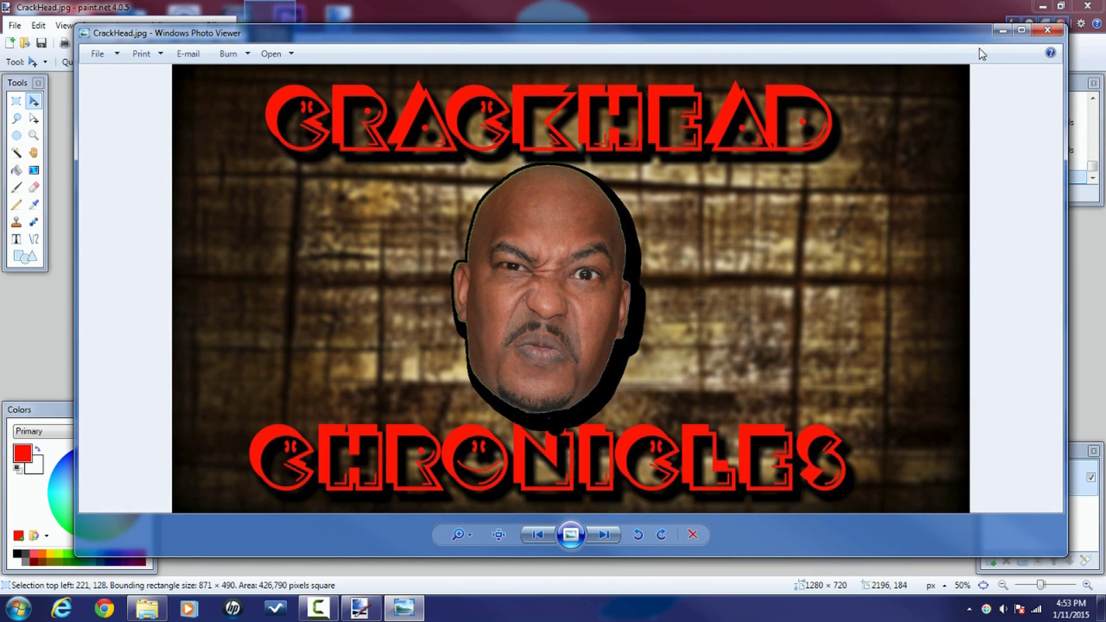
- Maximize the Windows Photo Viewer window showing CrackHead.jpg
left_click(1024, 28)
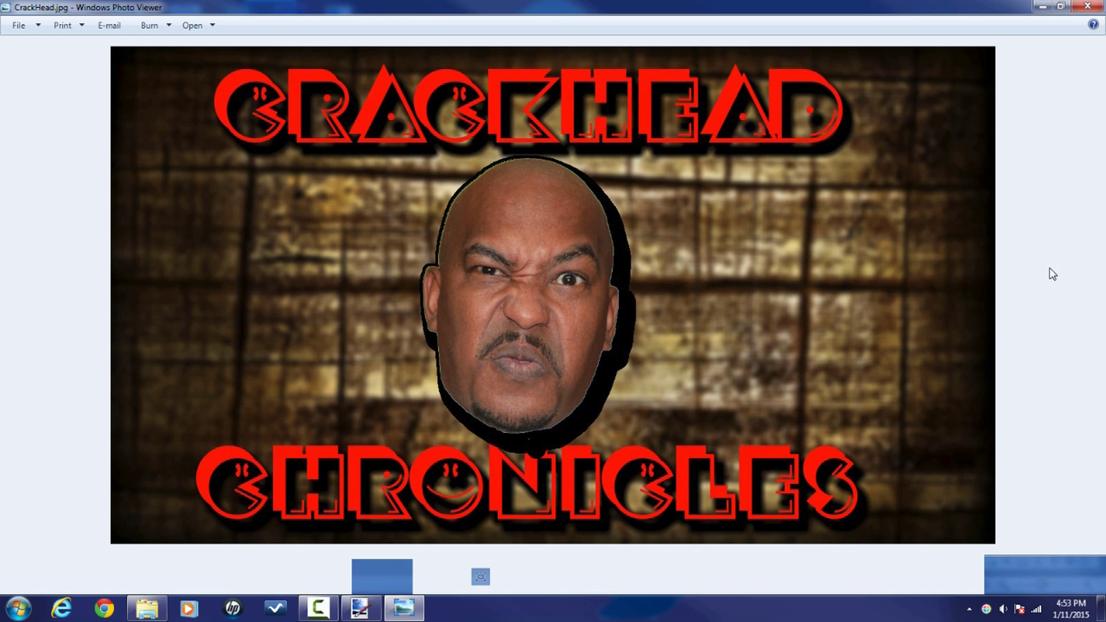